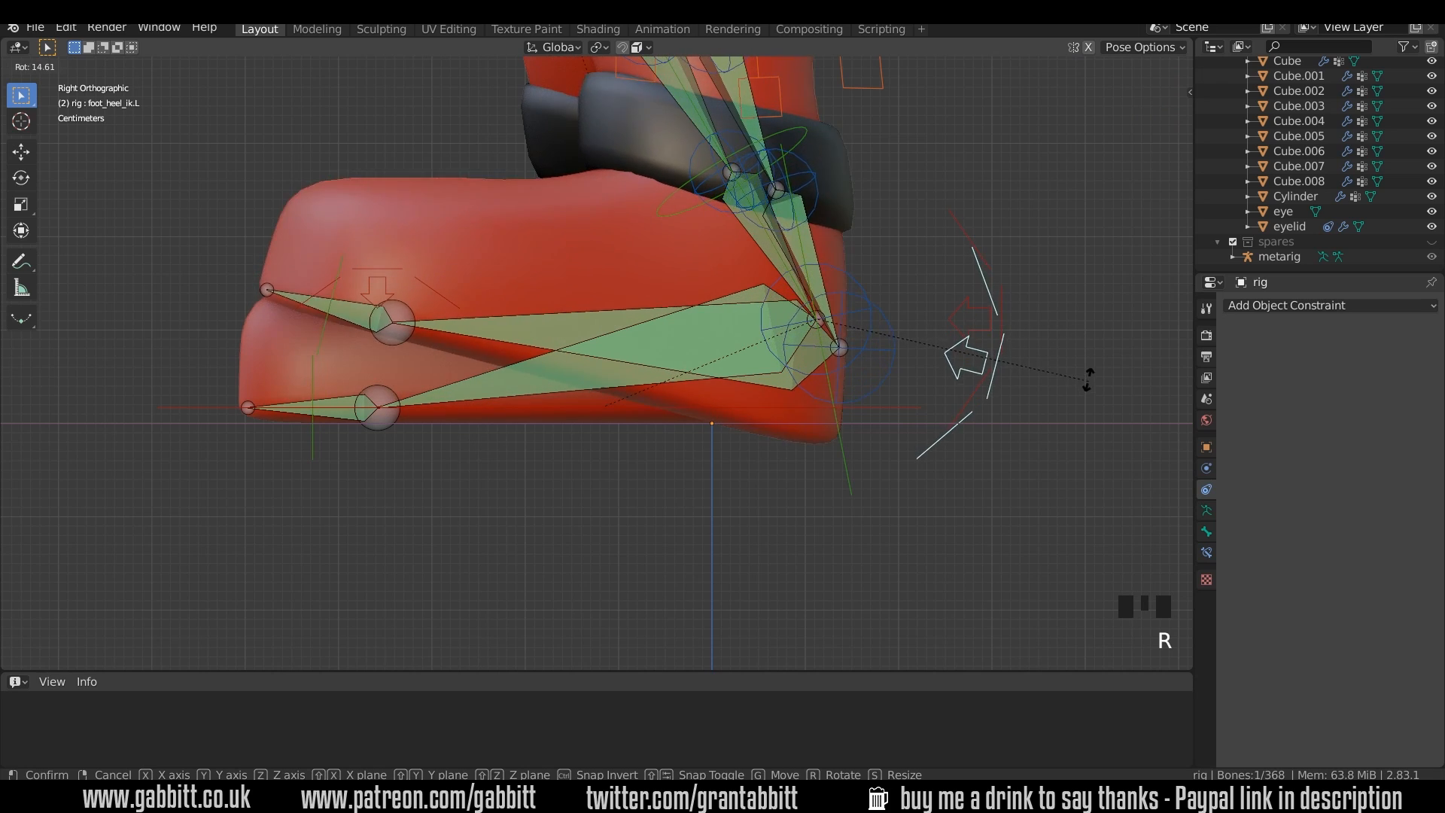
- Test-rotate the left foot's heel control by about 11 degrees and undo the rotation
{"action": "left_click", "coordinate": [1057, 360]}
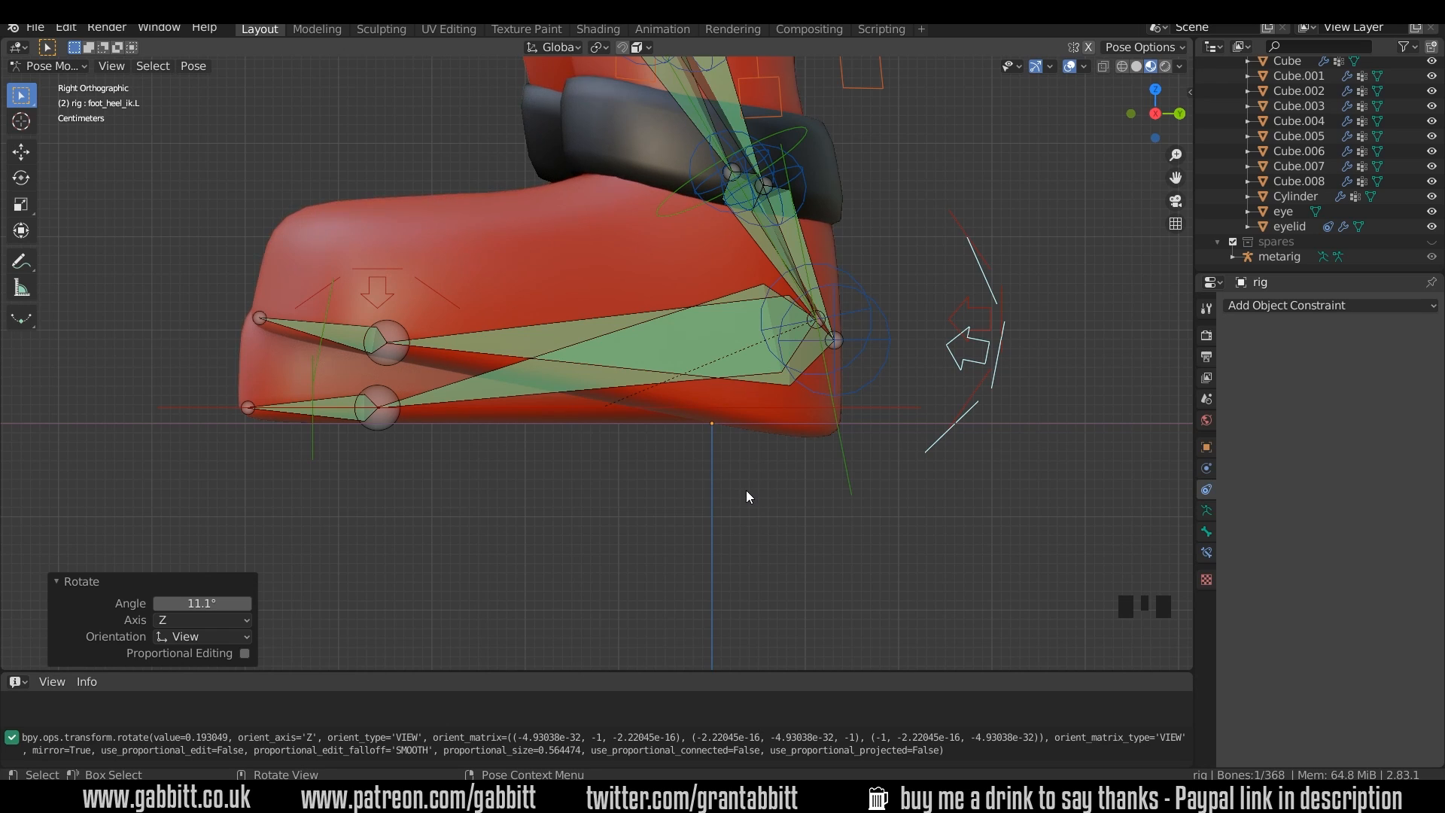
{"action": "key", "text": "ctrl+z"}
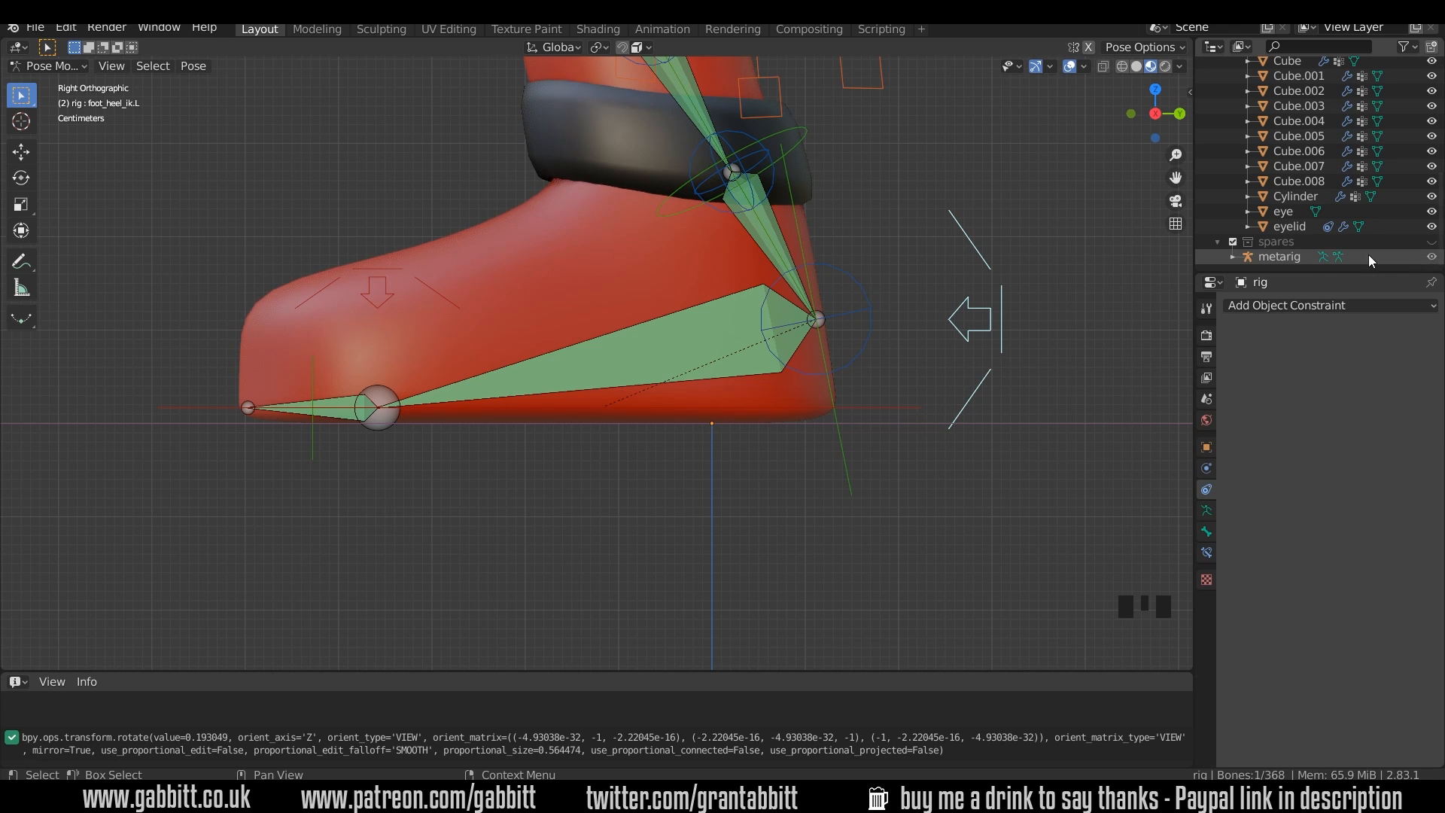
- Unhide the spares collection and open its metarig in Edit Mode in the right side view
{"action": "double_click", "coordinate": [1433, 259]}
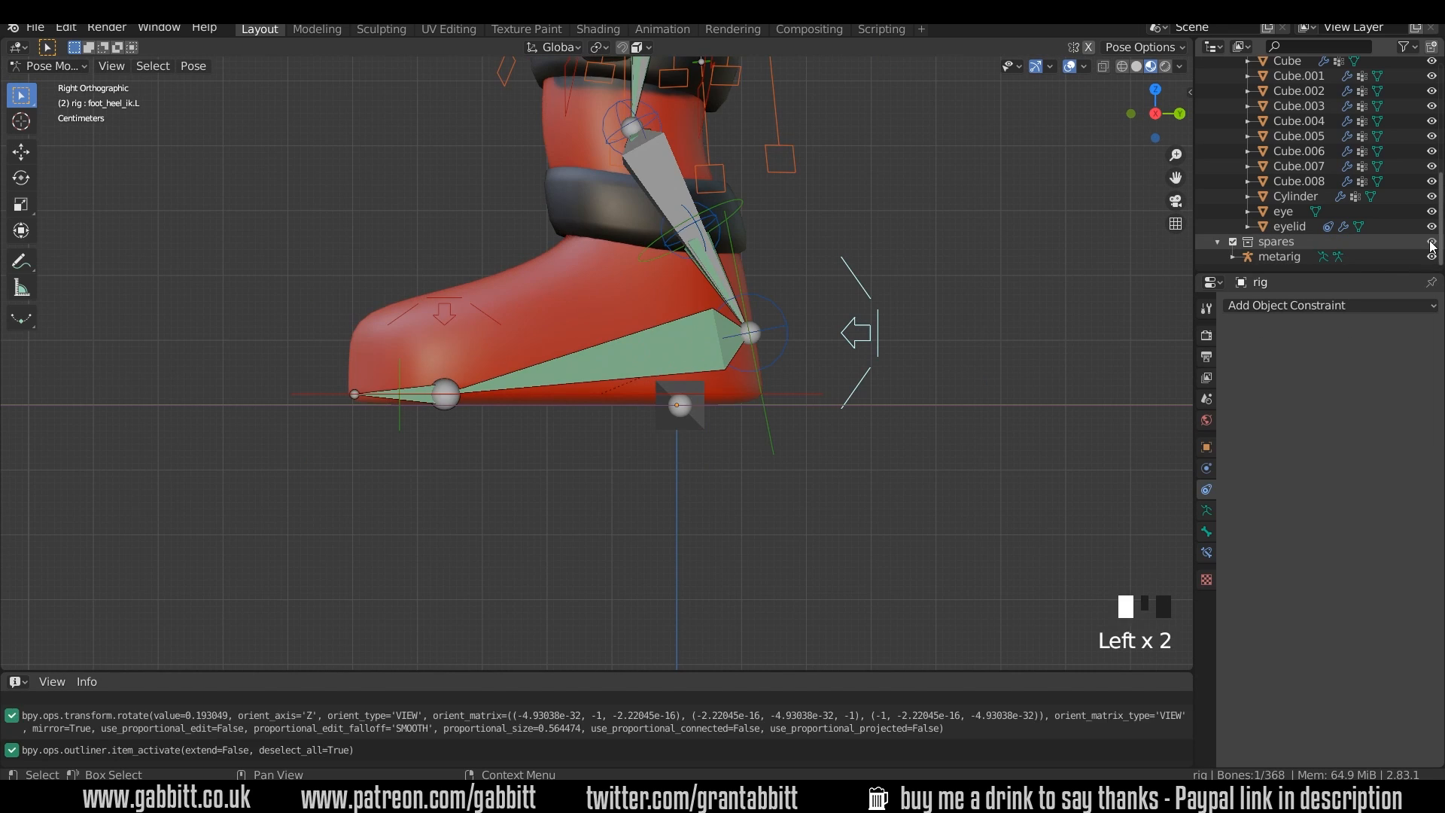
{"action": "left_click", "coordinate": [1293, 258]}
{"action": "mouse_move", "coordinate": [676, 436]}
{"action": "middle_mouse_down"}
{"action": "mouse_move", "coordinate": [702, 455]}
{"action": "mouse_move", "coordinate": [806, 461]}
{"action": "mouse_move", "coordinate": [666, 462]}
{"action": "middle_mouse_up"}
{"action": "key", "text": "KP_3"}
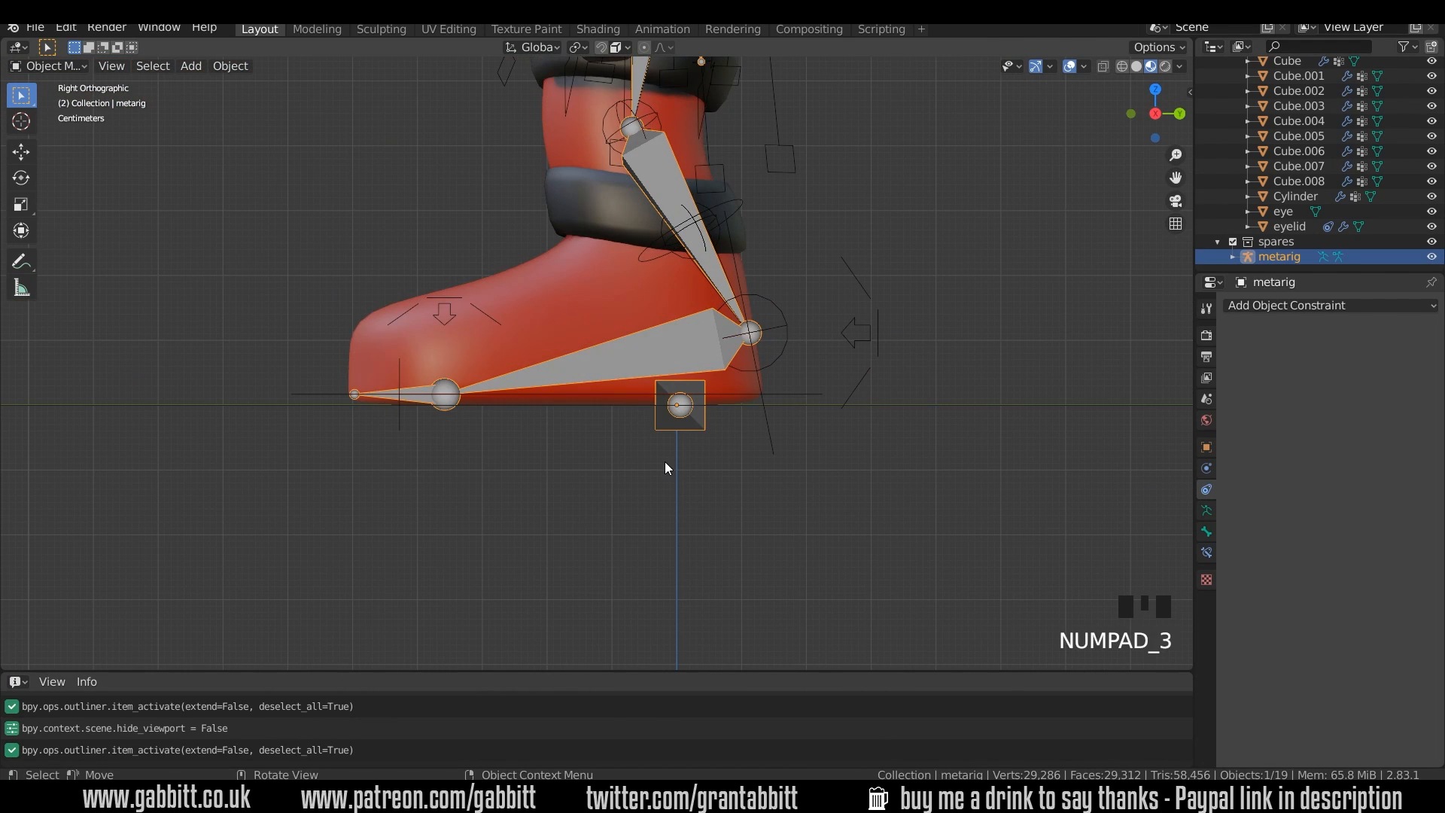
{"action": "left_click", "coordinate": [693, 428]}
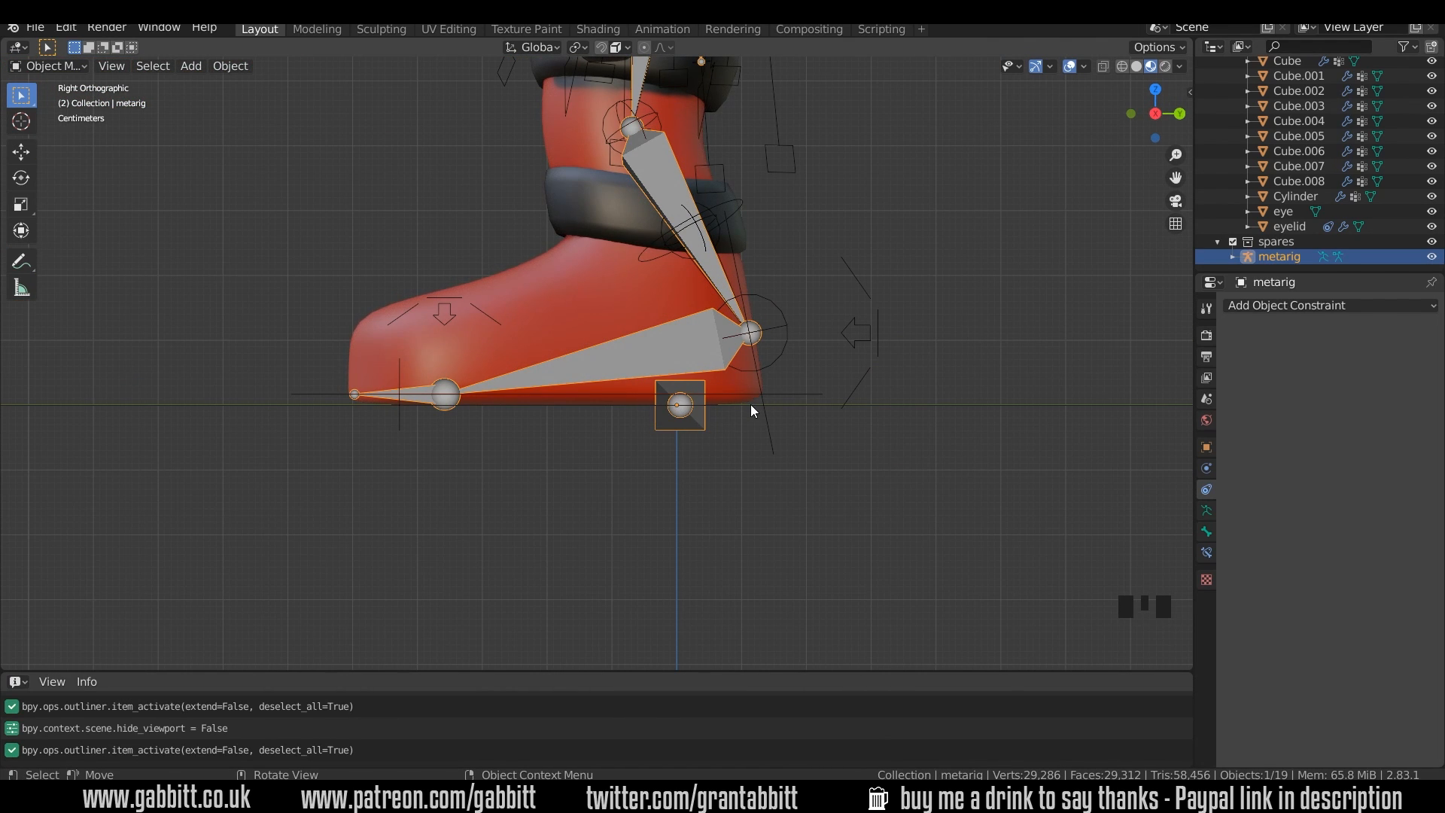
{"action": "key", "text": "Tab"}
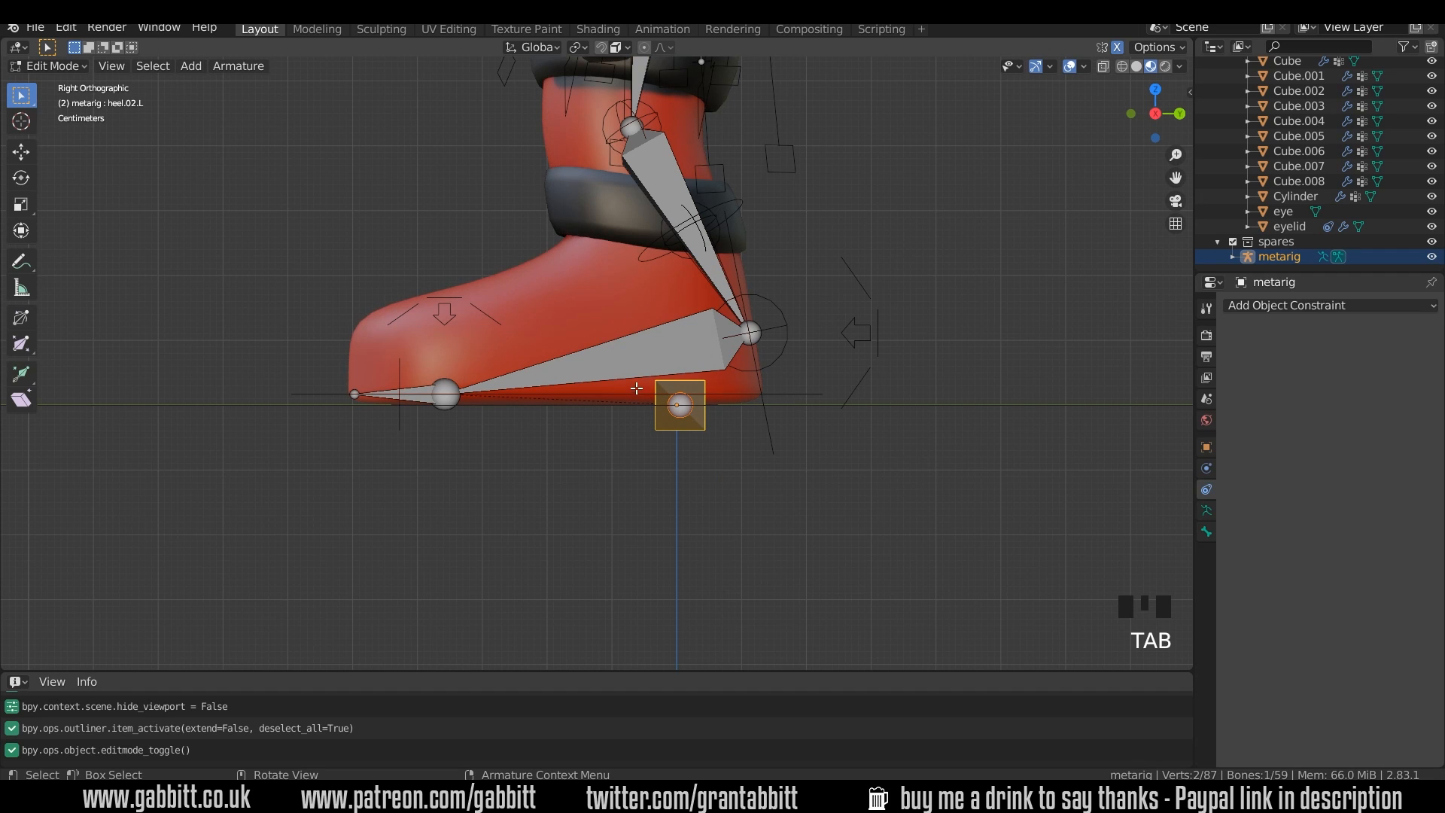
- Move both metarig heel bones about 0.124 m along global Y to the back of the feet and leave Edit Mode
{"action": "left_click", "coordinate": [678, 407]}
{"action": "middle_click_drag", "start_coordinate": [529, 494], "coordinate": [694, 478]}
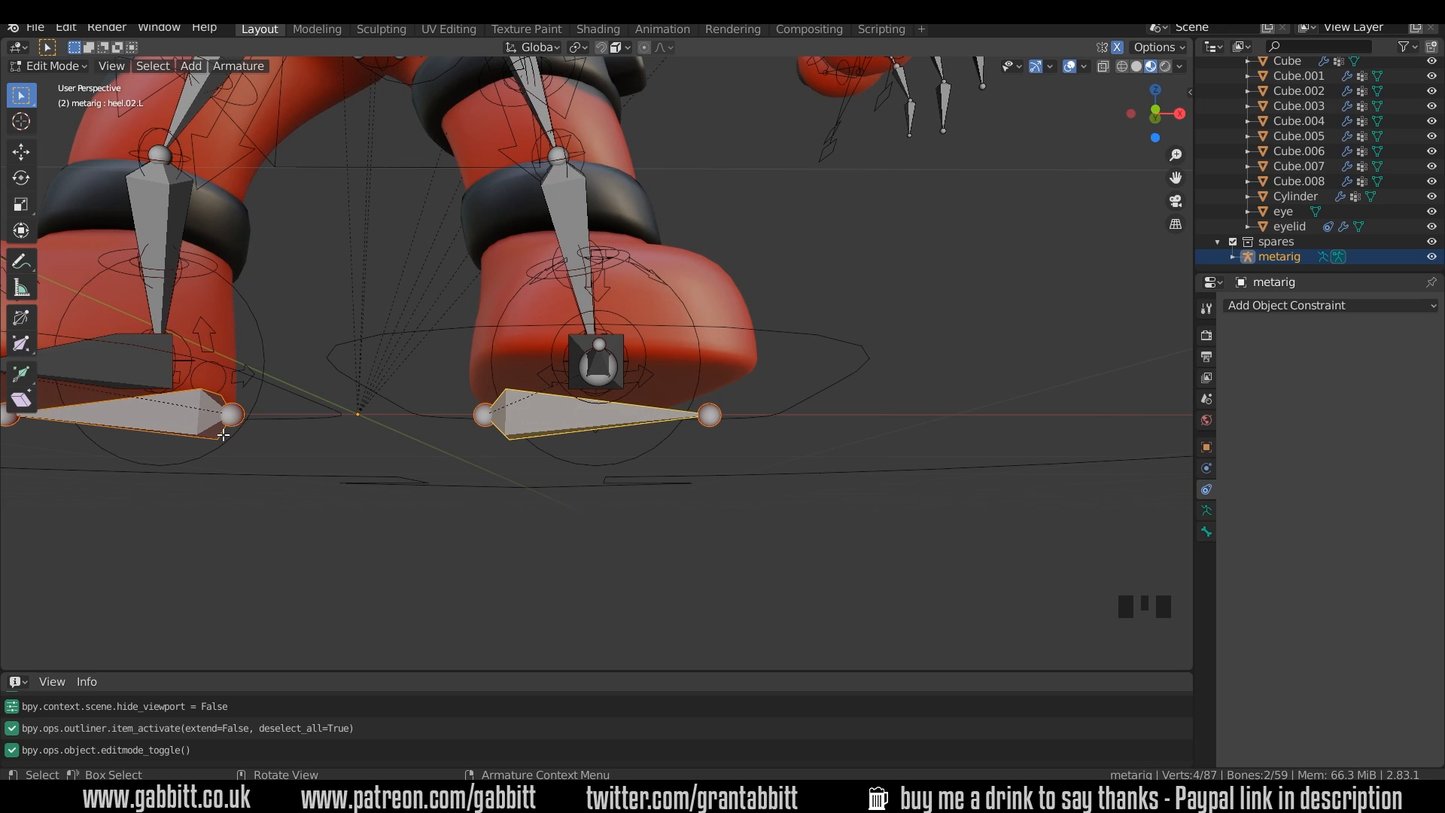
{"action": "key", "text": "KP_3"}
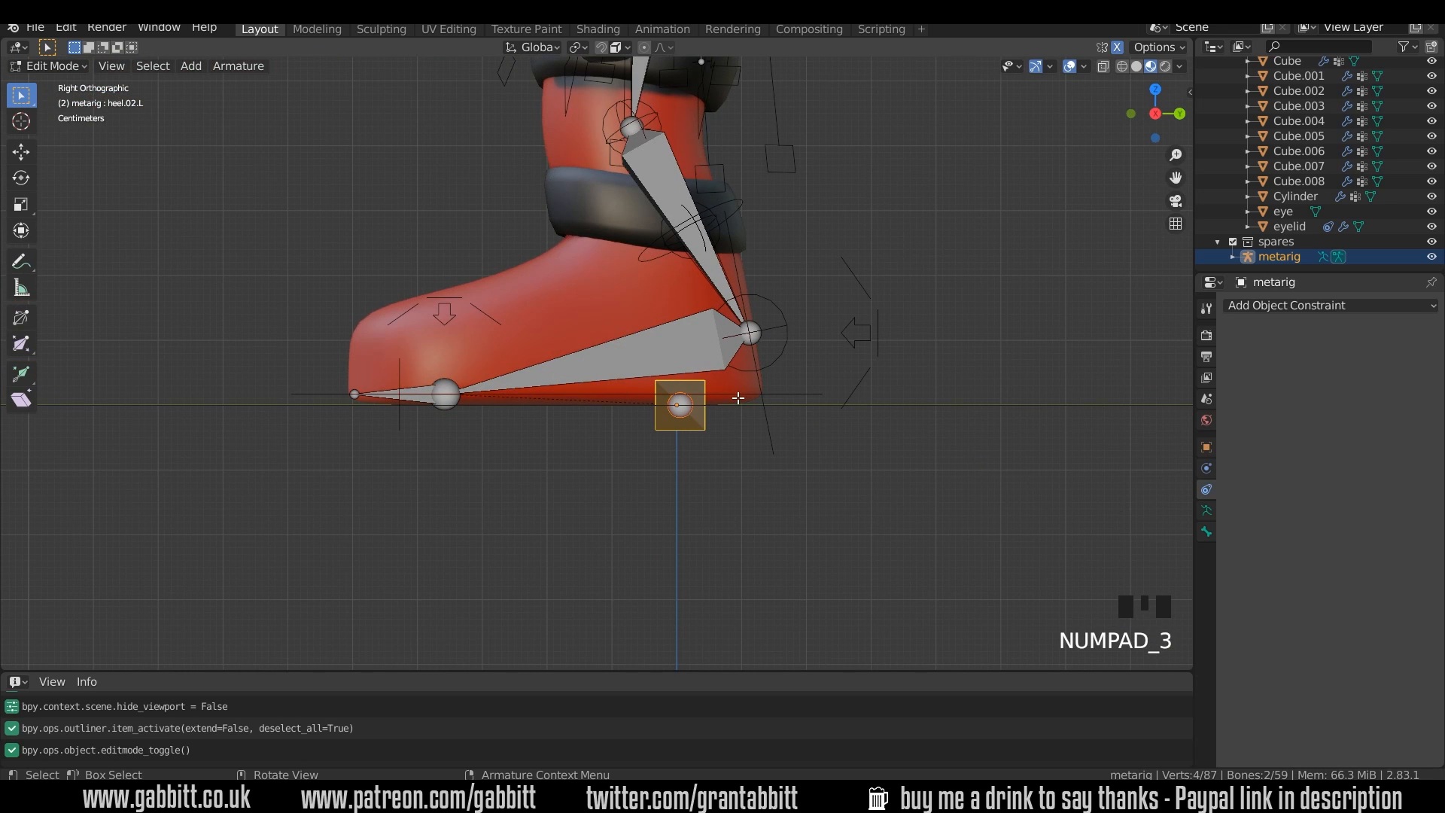
{"action": "key", "text": "g"}
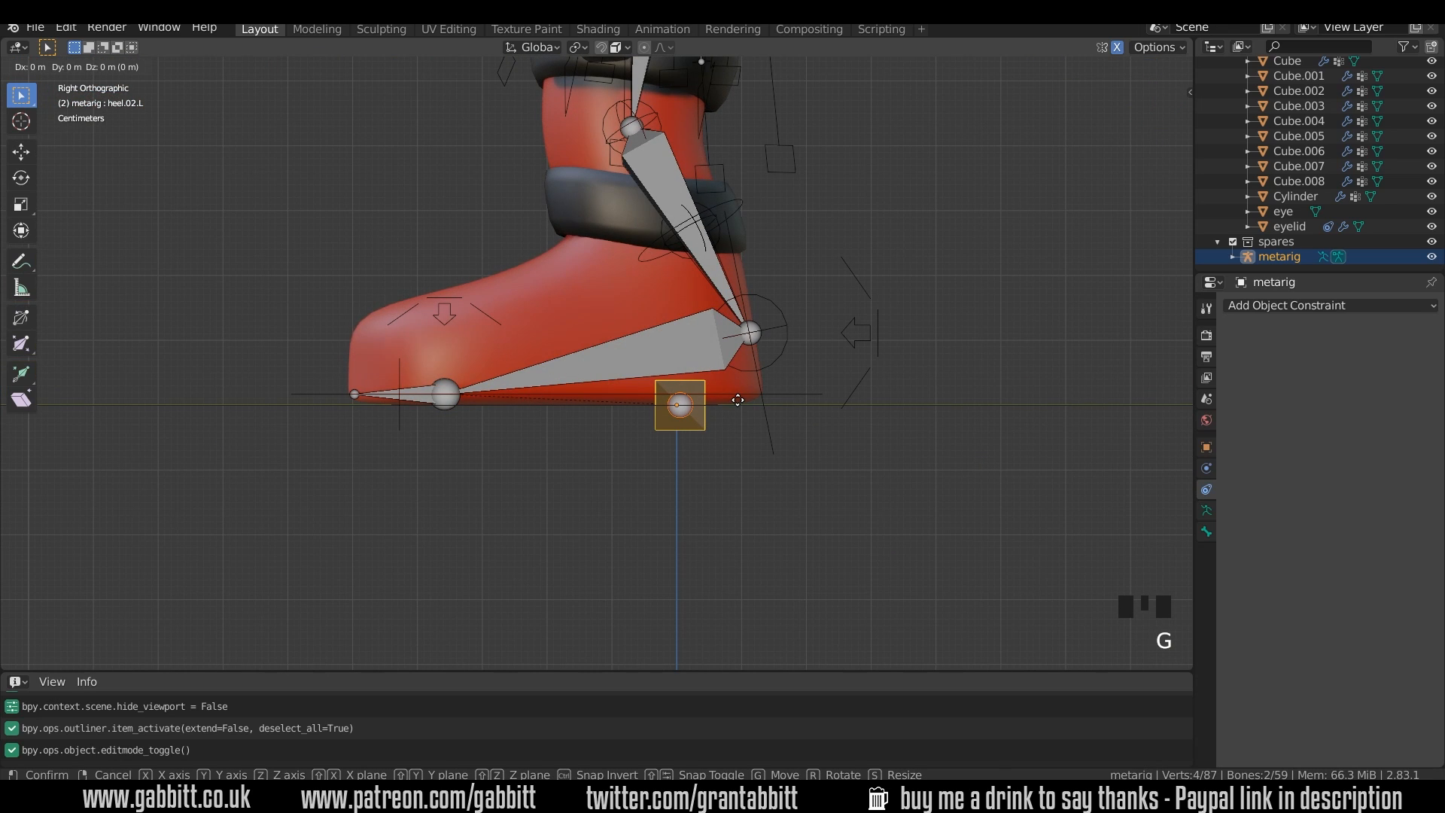
{"action": "key", "text": "y"}
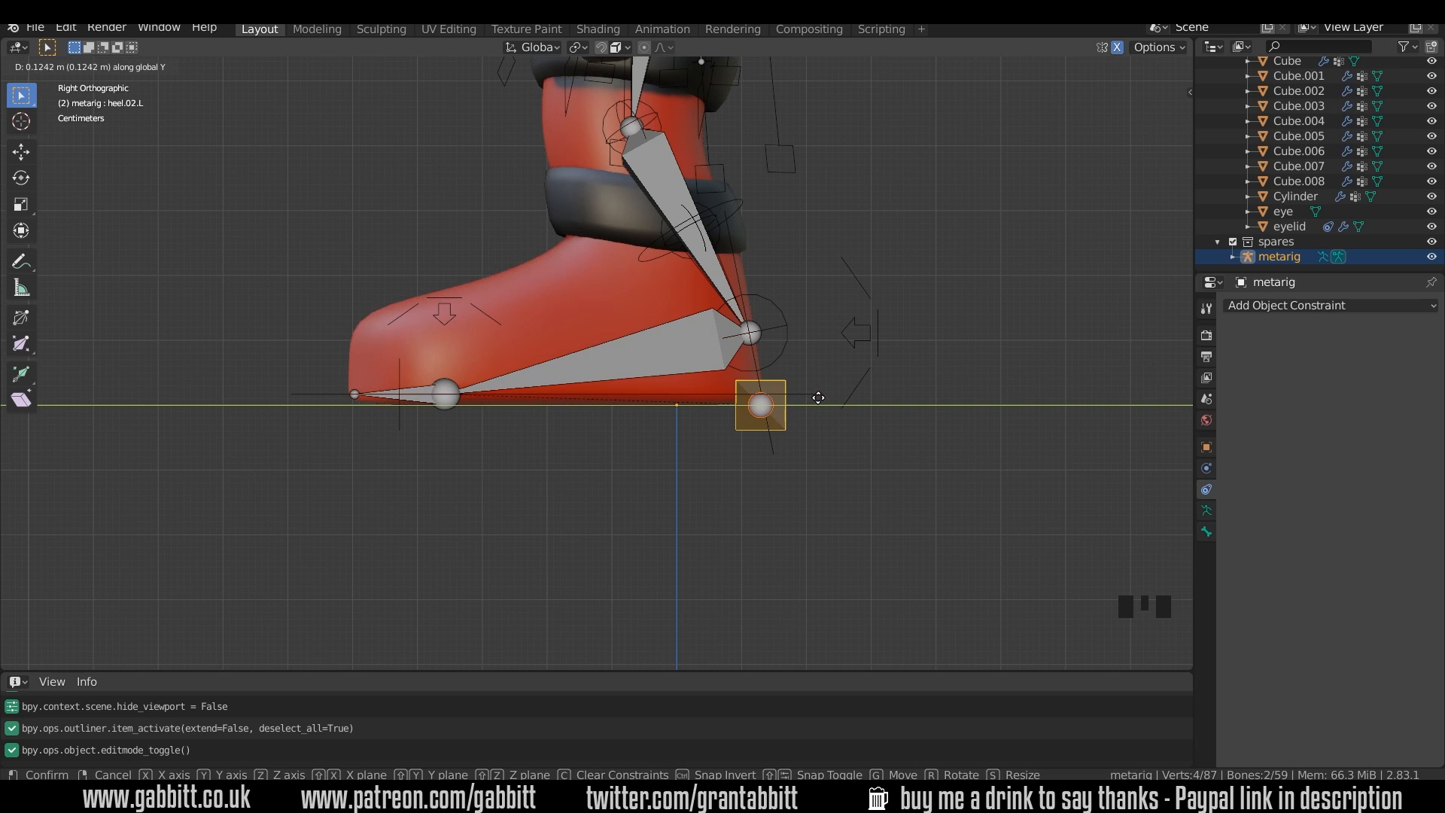
{"action": "left_click", "coordinate": [818, 399]}
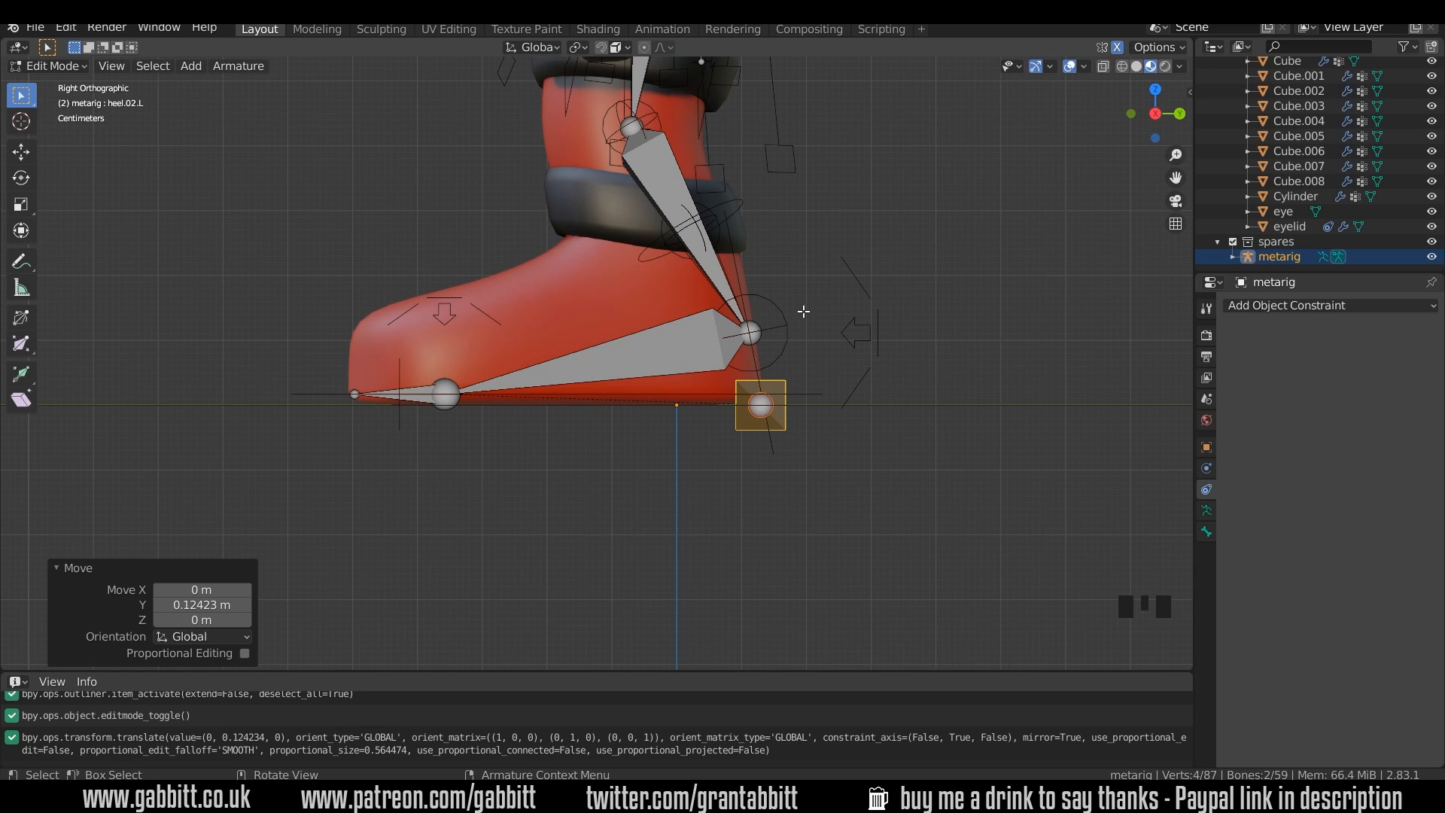
{"action": "left_click", "coordinate": [751, 336]}
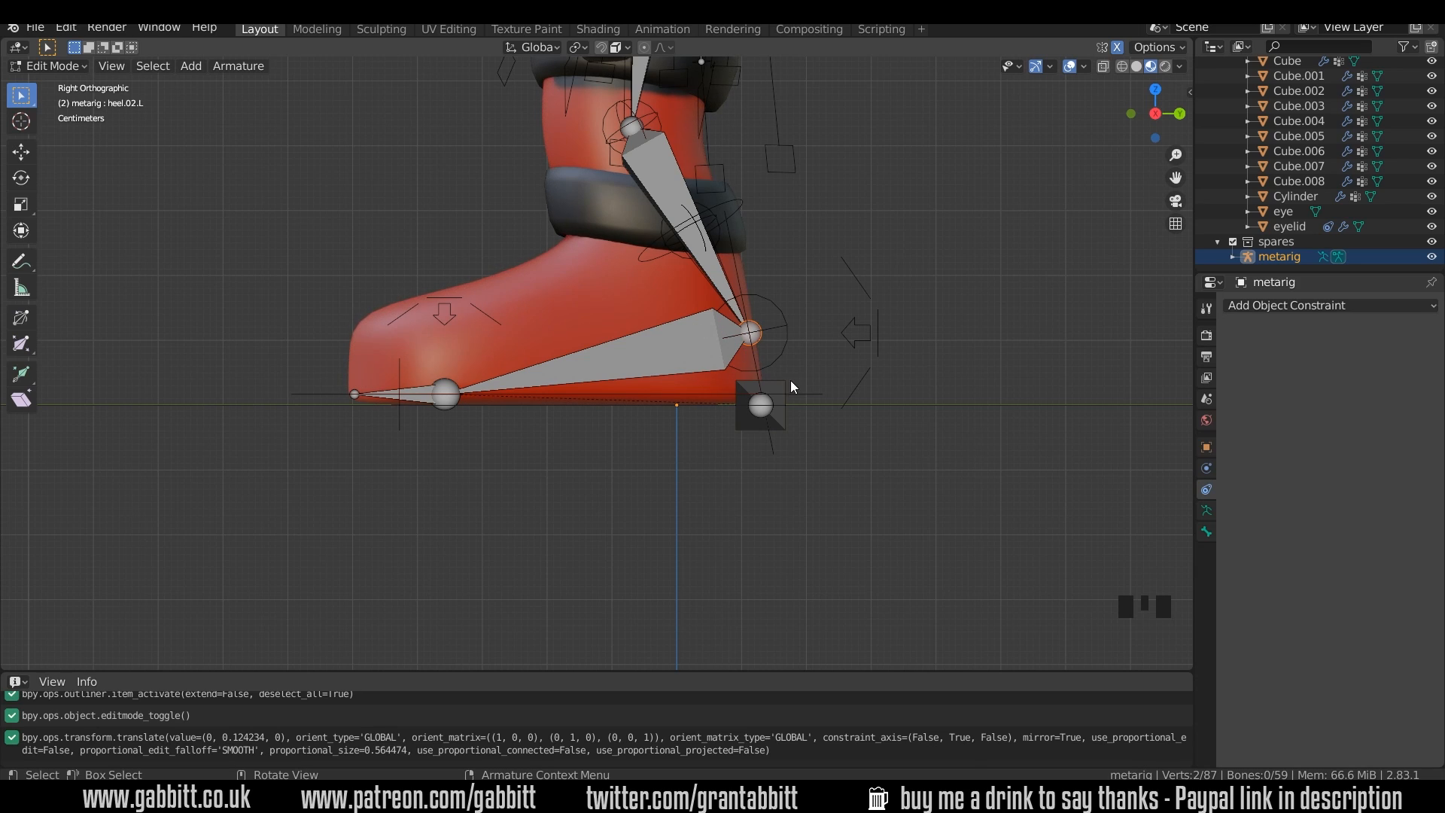
{"action": "key", "text": "Tab"}
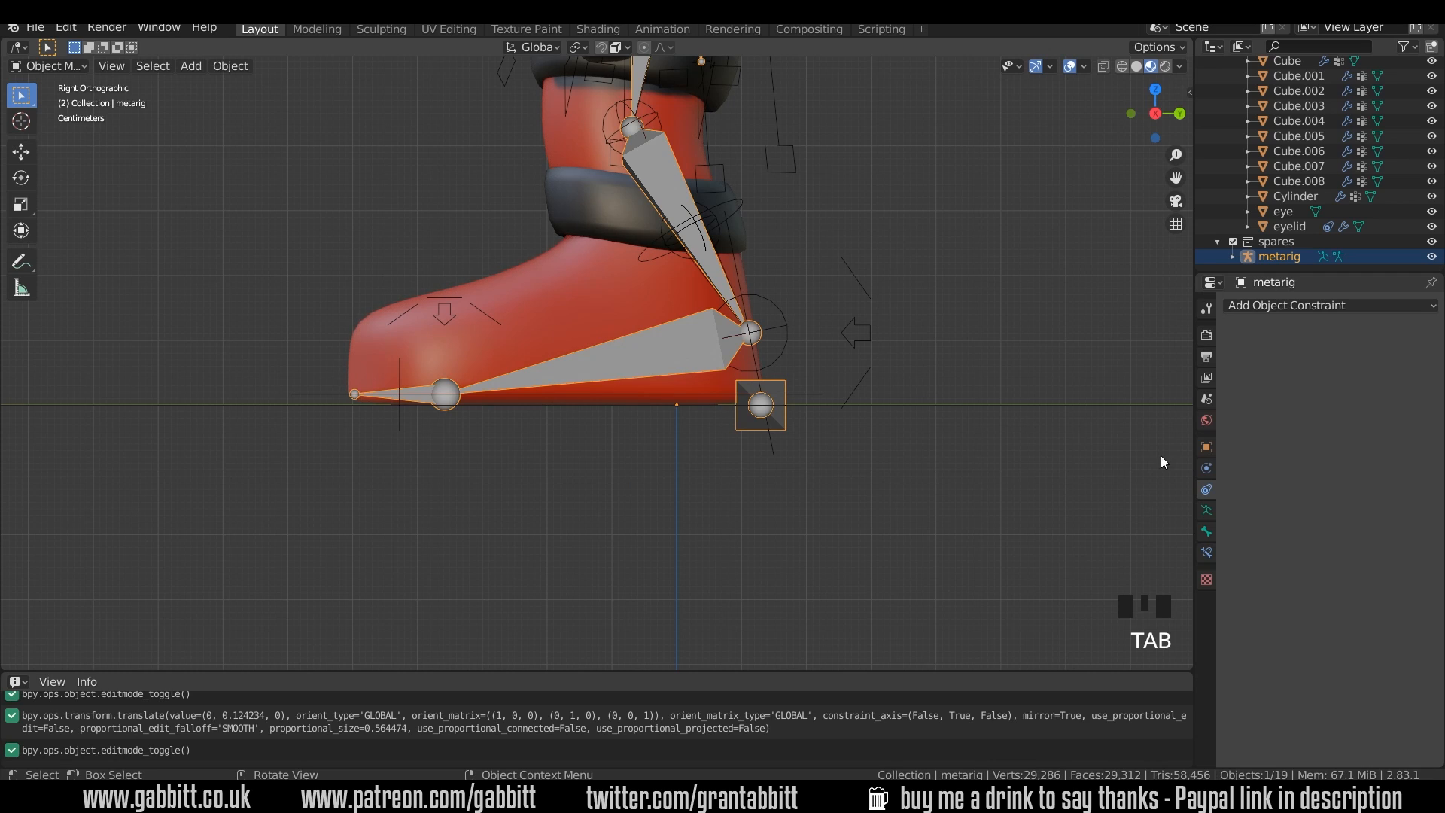
- Regenerate the Rigify rig from the metarig in overwrite mode and hide the spares collection again
{"action": "left_click", "coordinate": [1202, 511]}
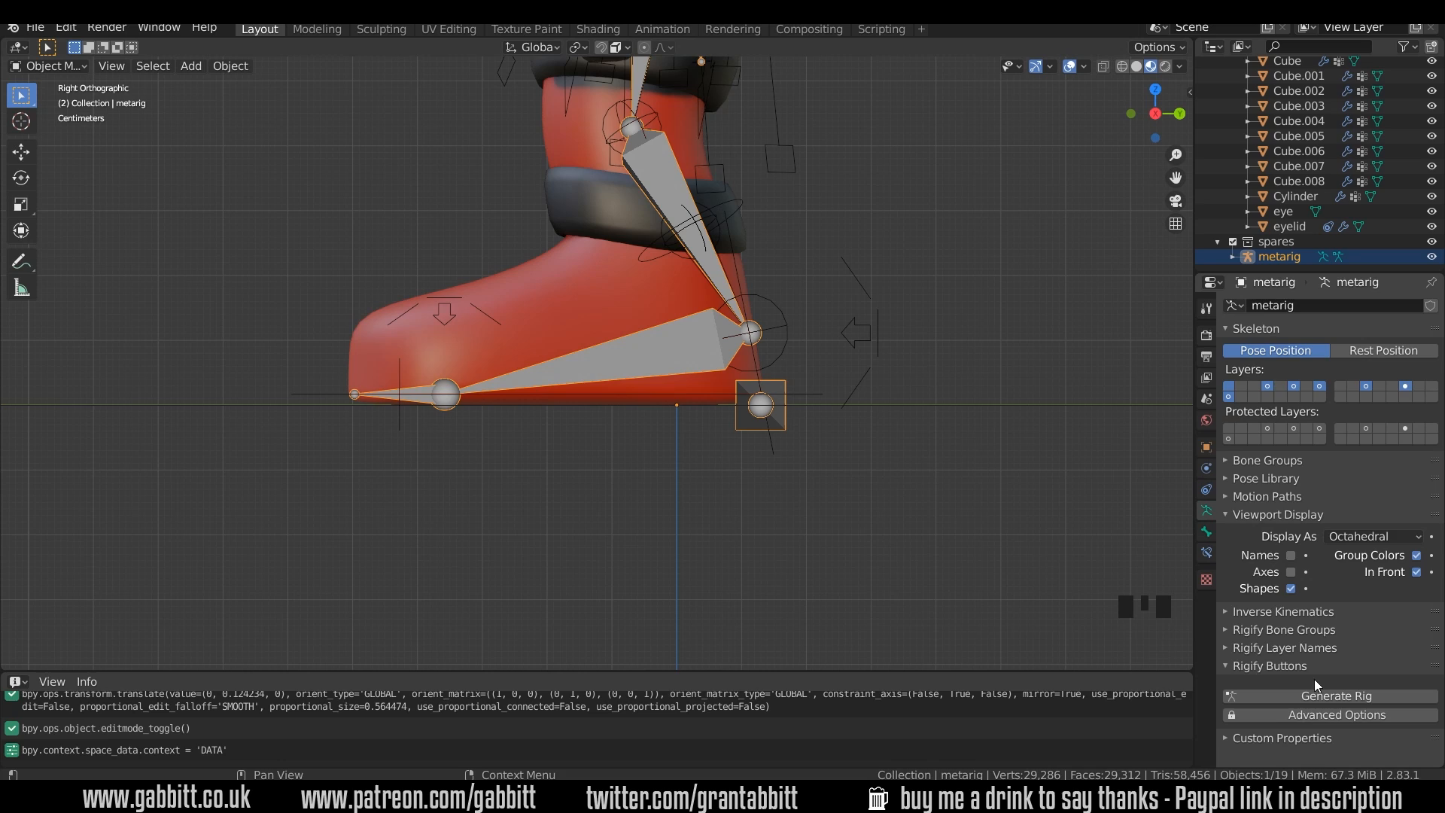
{"action": "scroll", "coordinate": [1306, 656], "scroll_direction": "down", "scroll_amount": 1}
{"action": "scroll", "coordinate": [1317, 711], "scroll_direction": "up", "scroll_amount": 1}
{"action": "left_click", "coordinate": [1319, 715]}
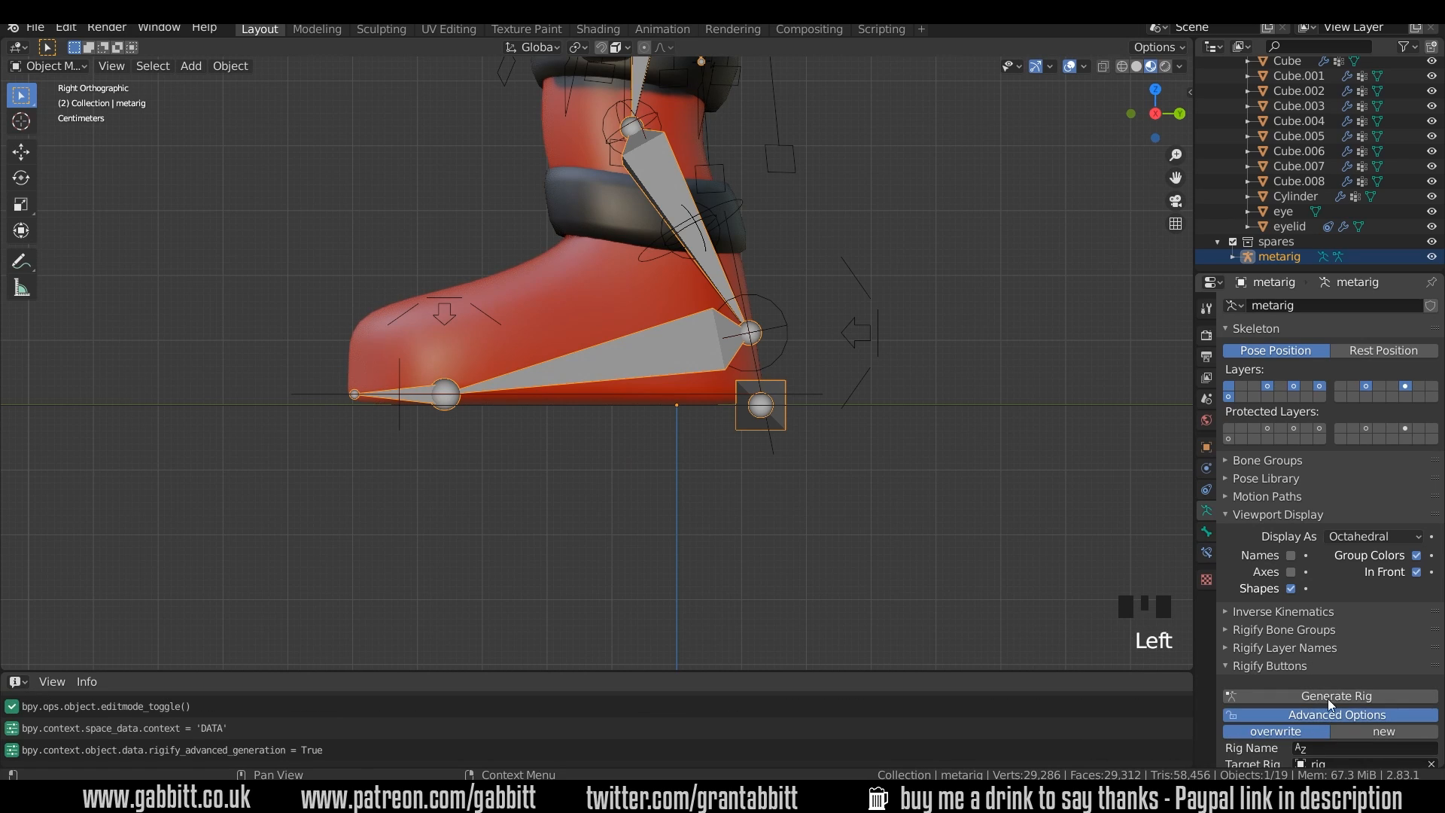
{"action": "scroll", "coordinate": [1331, 685], "scroll_direction": "down", "scroll_amount": 5}
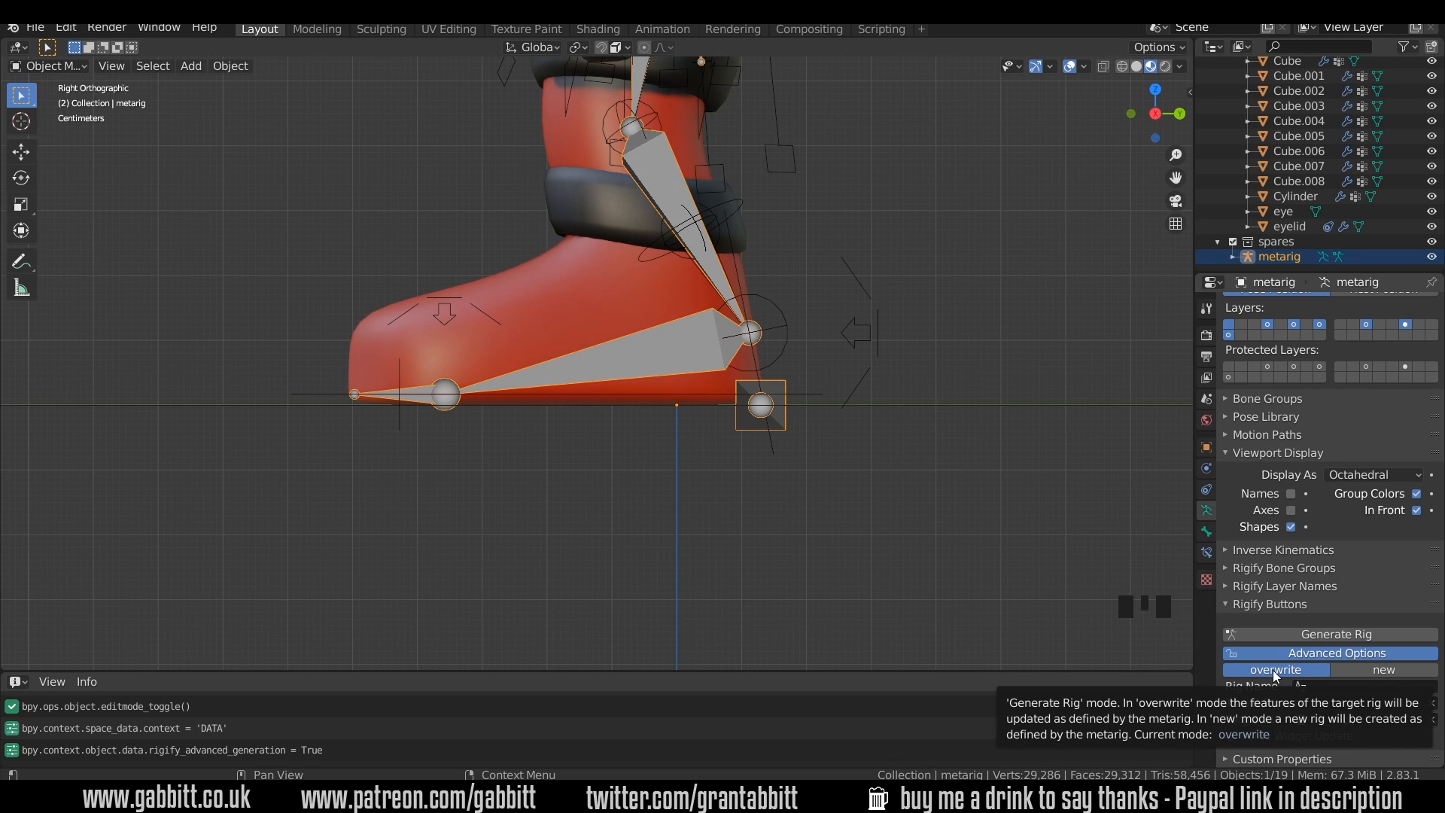
{"action": "left_click", "coordinate": [1296, 634]}
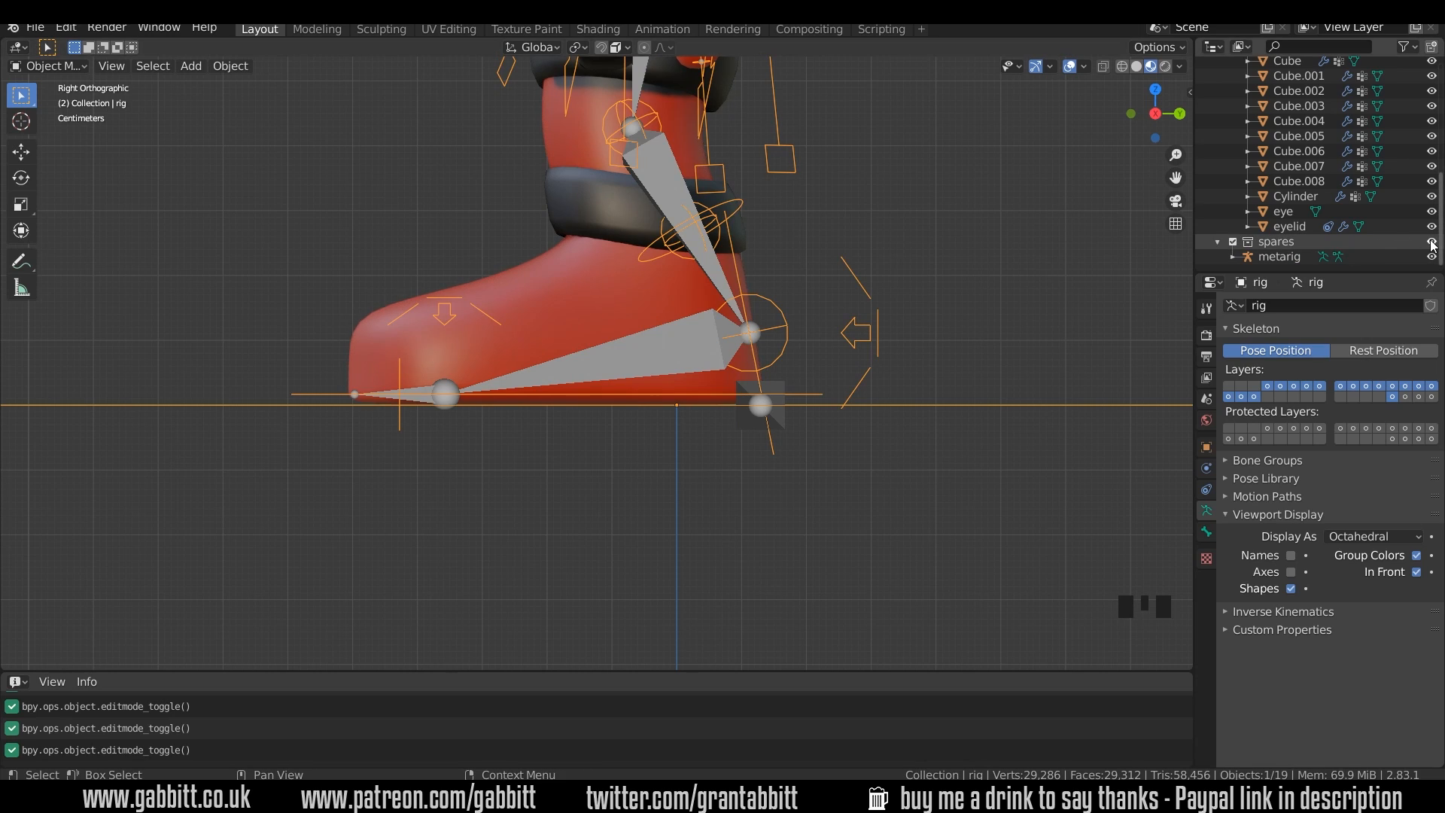
{"action": "left_click", "coordinate": [1433, 242]}
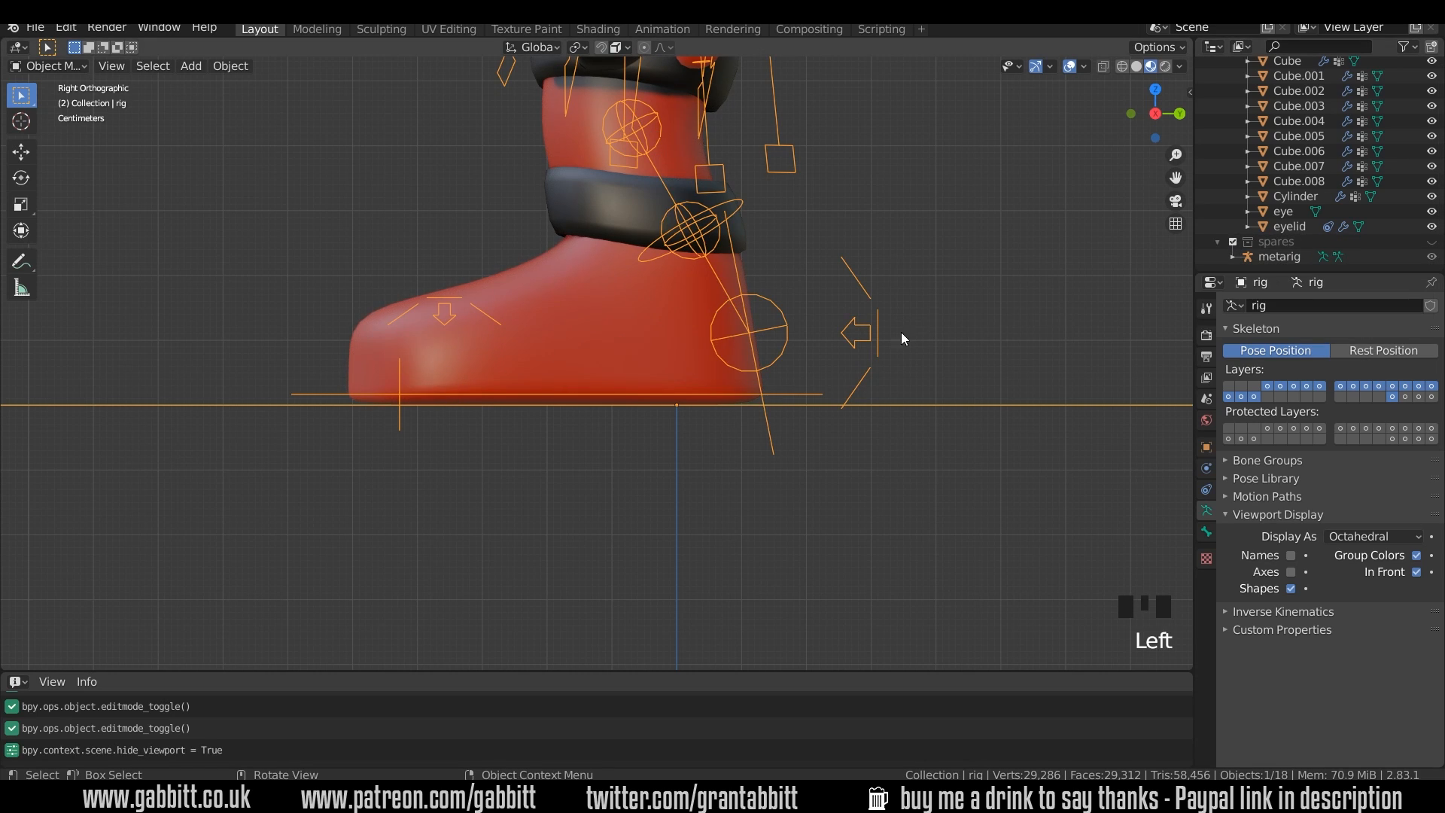
- Put the rig in Pose Mode and test-rotate the left foot's heel control, cancelling the rotation
{"action": "left_click", "coordinate": [872, 338]}
{"action": "key", "text": "ctrl+Tab"}
{"action": "left_click", "coordinate": [875, 341]}
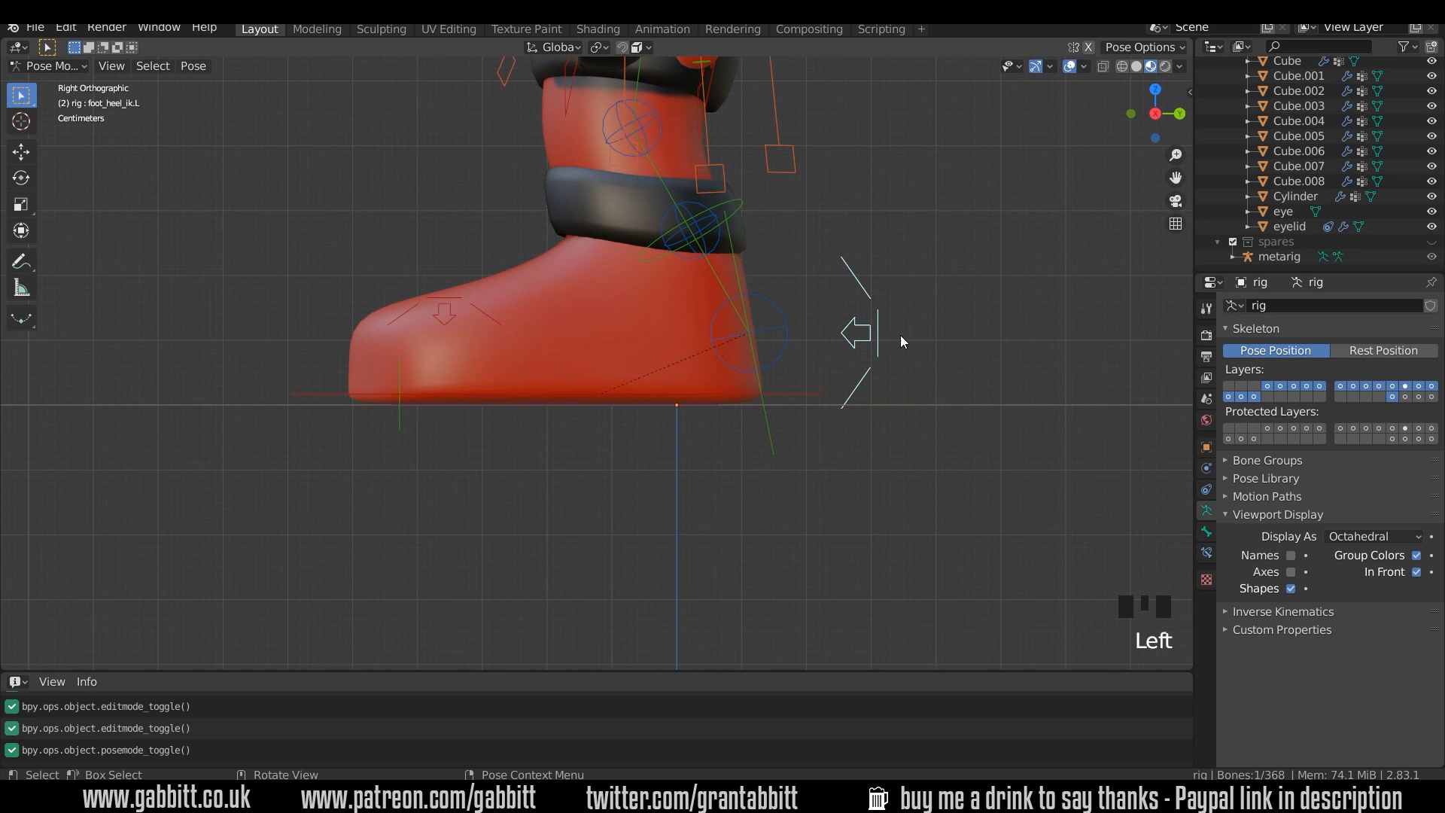
{"action": "key", "text": "r"}
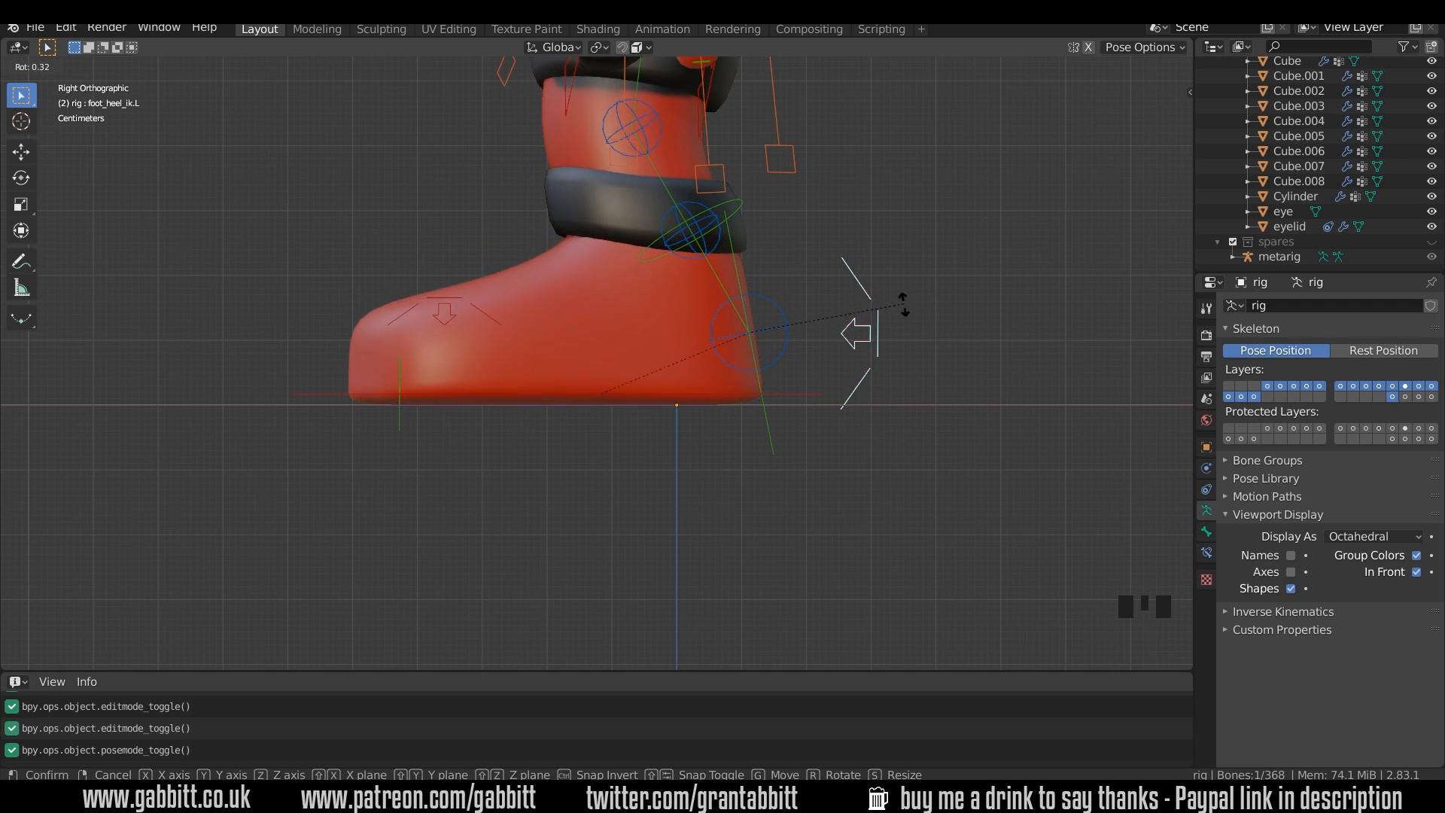
{"action": "right_click", "coordinate": [906, 311]}
- Select the sword in the left hand together with the rig and show the rig's deform bone layer
{"action": "scroll", "coordinate": [717, 397], "scroll_direction": "down", "scroll_amount": 4}
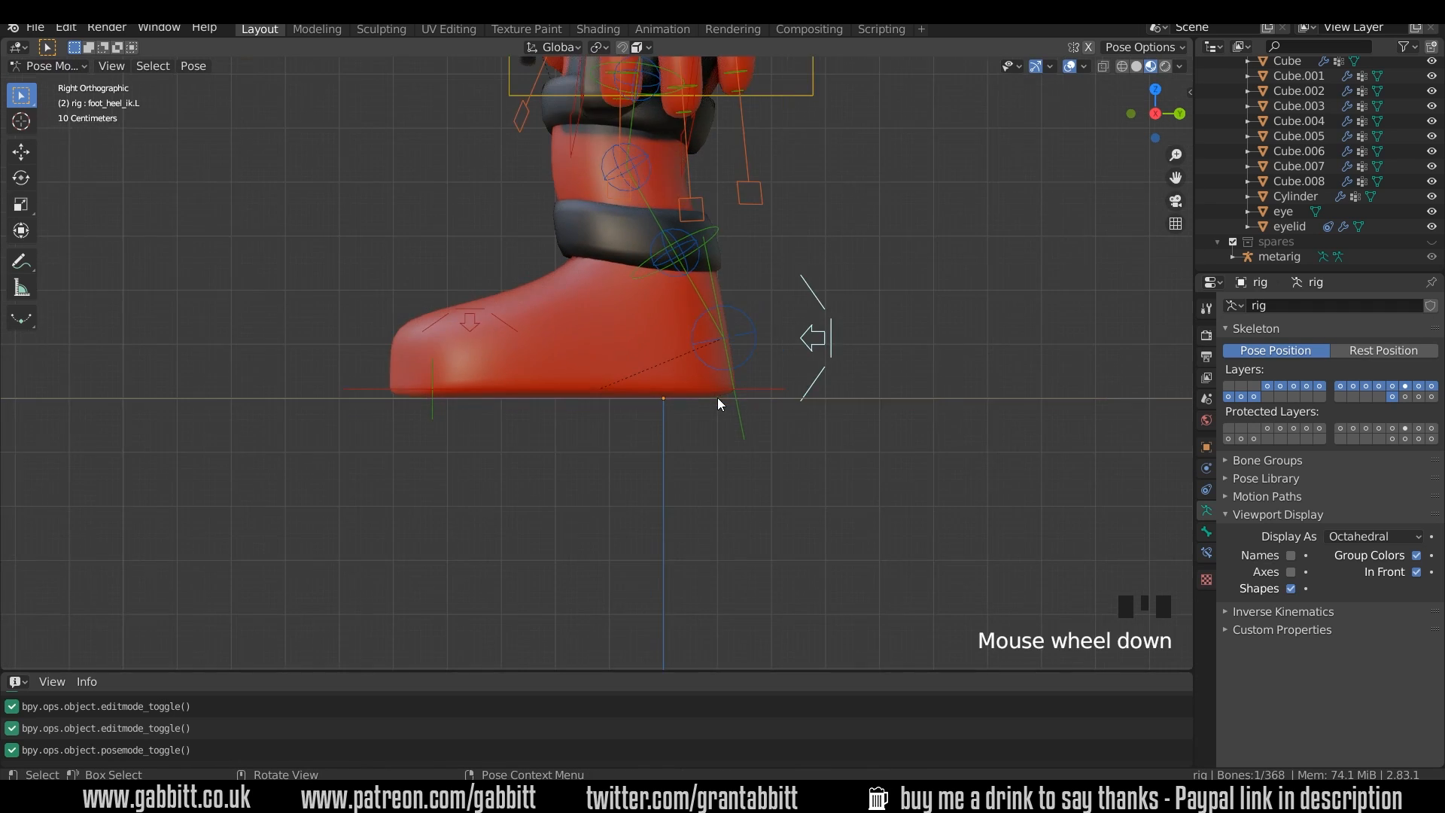
{"action": "middle_click_drag", "start_coordinate": [627, 390], "coordinate": [841, 403]}
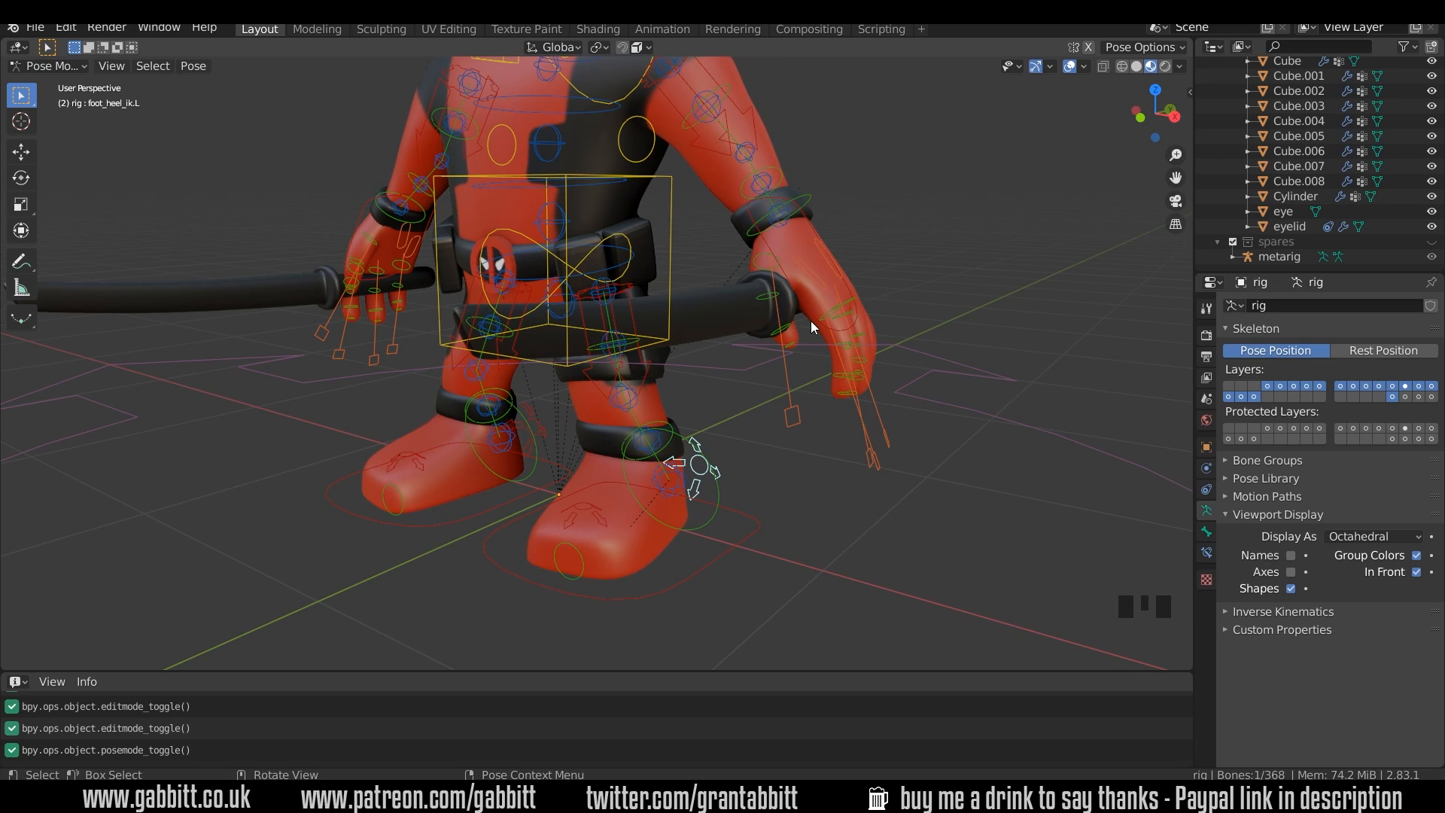
{"action": "left_click", "coordinate": [761, 354], "text": "shift"}
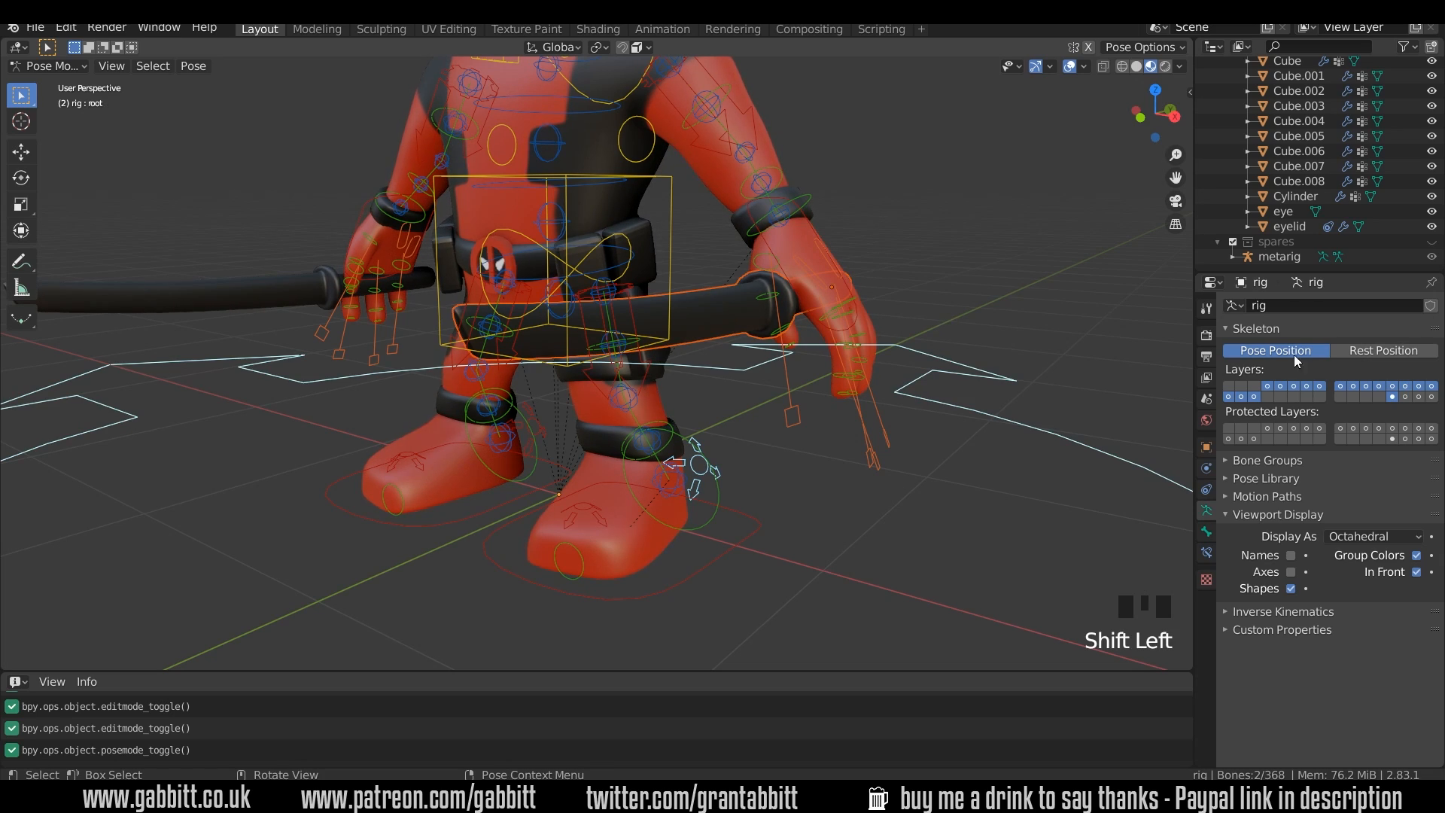
{"action": "left_click", "coordinate": [1406, 396], "text": "shift"}
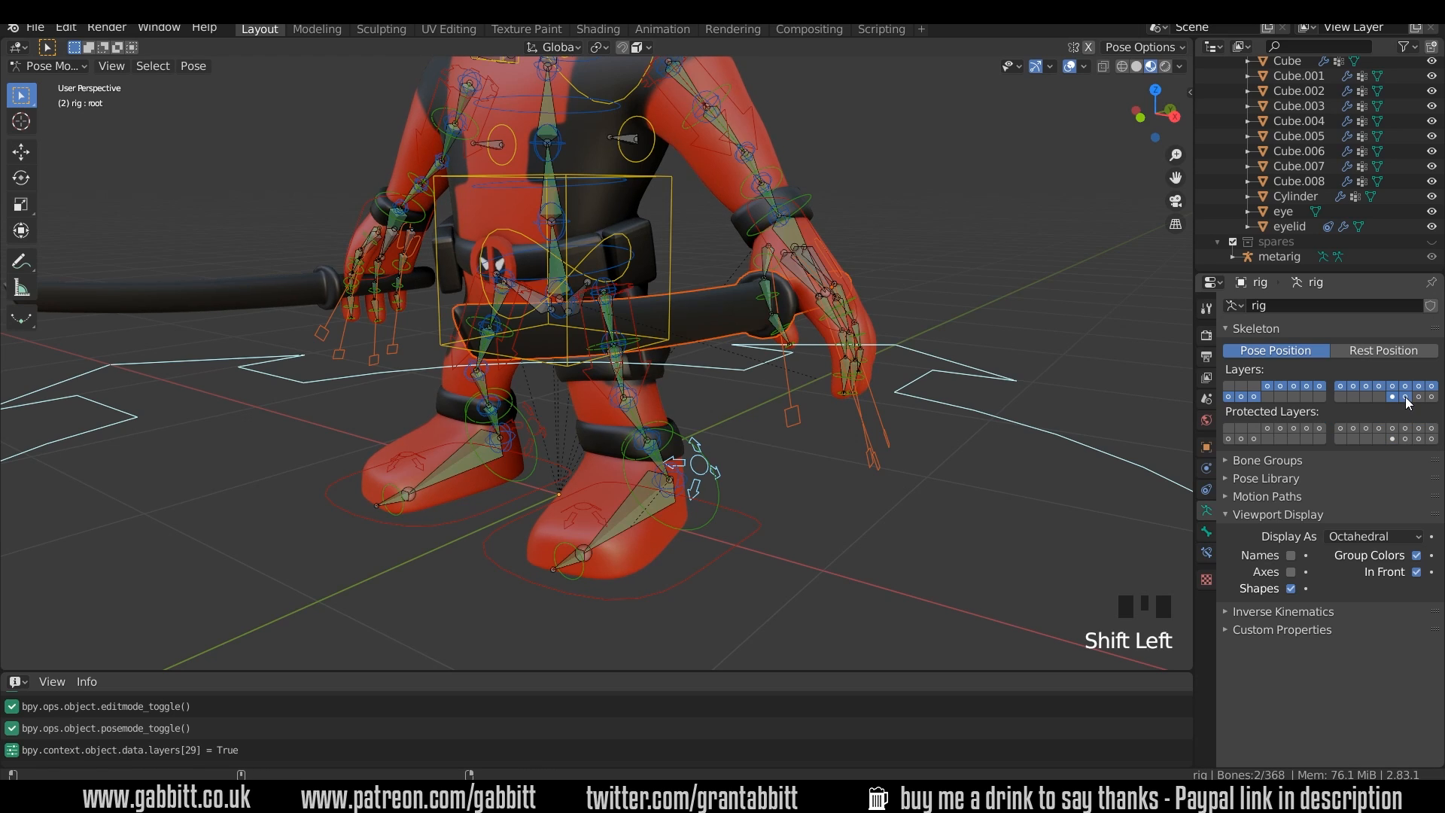
- Isolate the DEF-hand.L bone as the only selected bone and parent the left sword to it with the Bone option
{"action": "left_click", "coordinate": [795, 236], "text": "shift"}
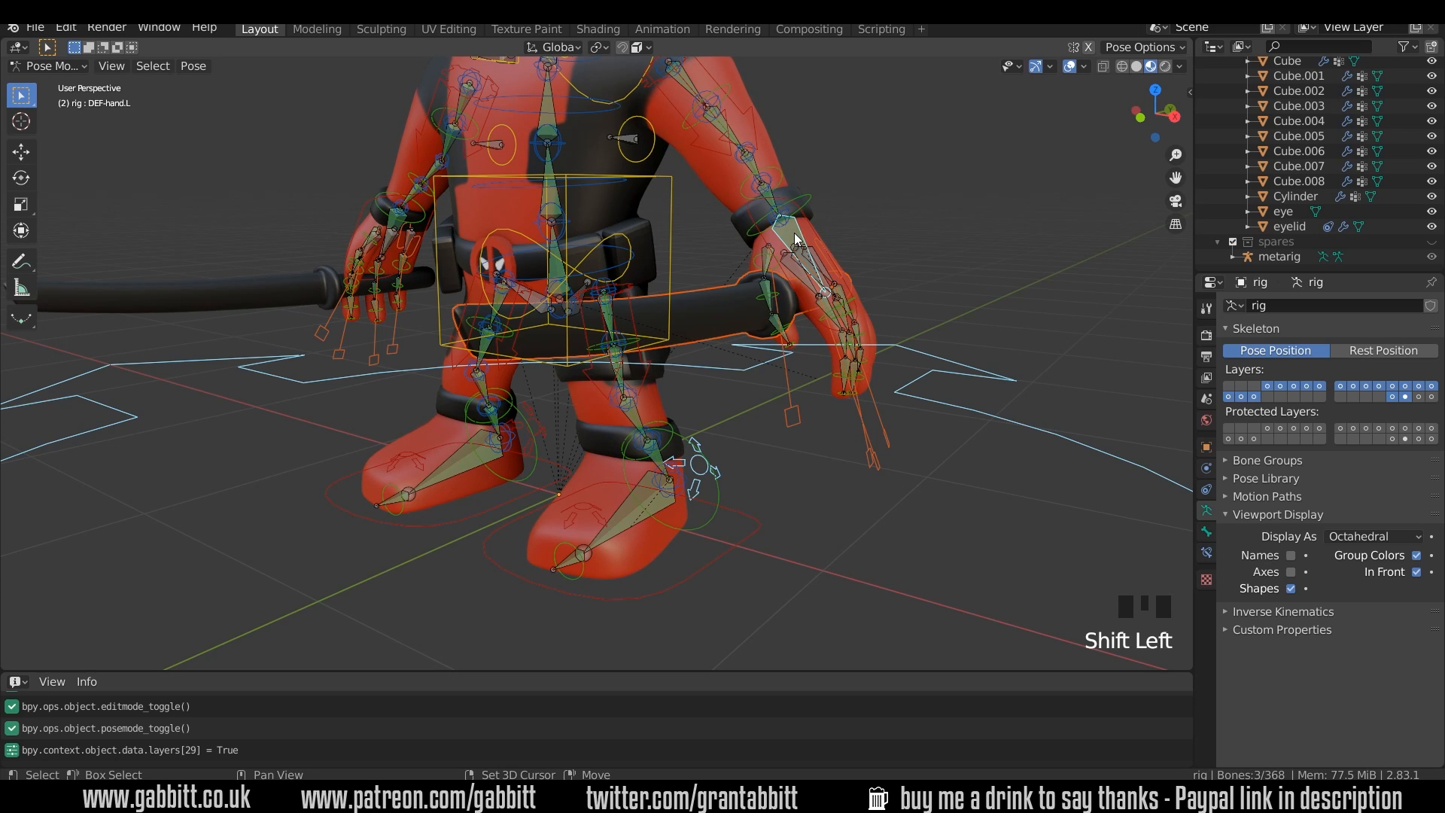
{"action": "left_click_drag", "start_coordinate": [930, 274], "coordinate": [1020, 431], "text": "ctrl"}
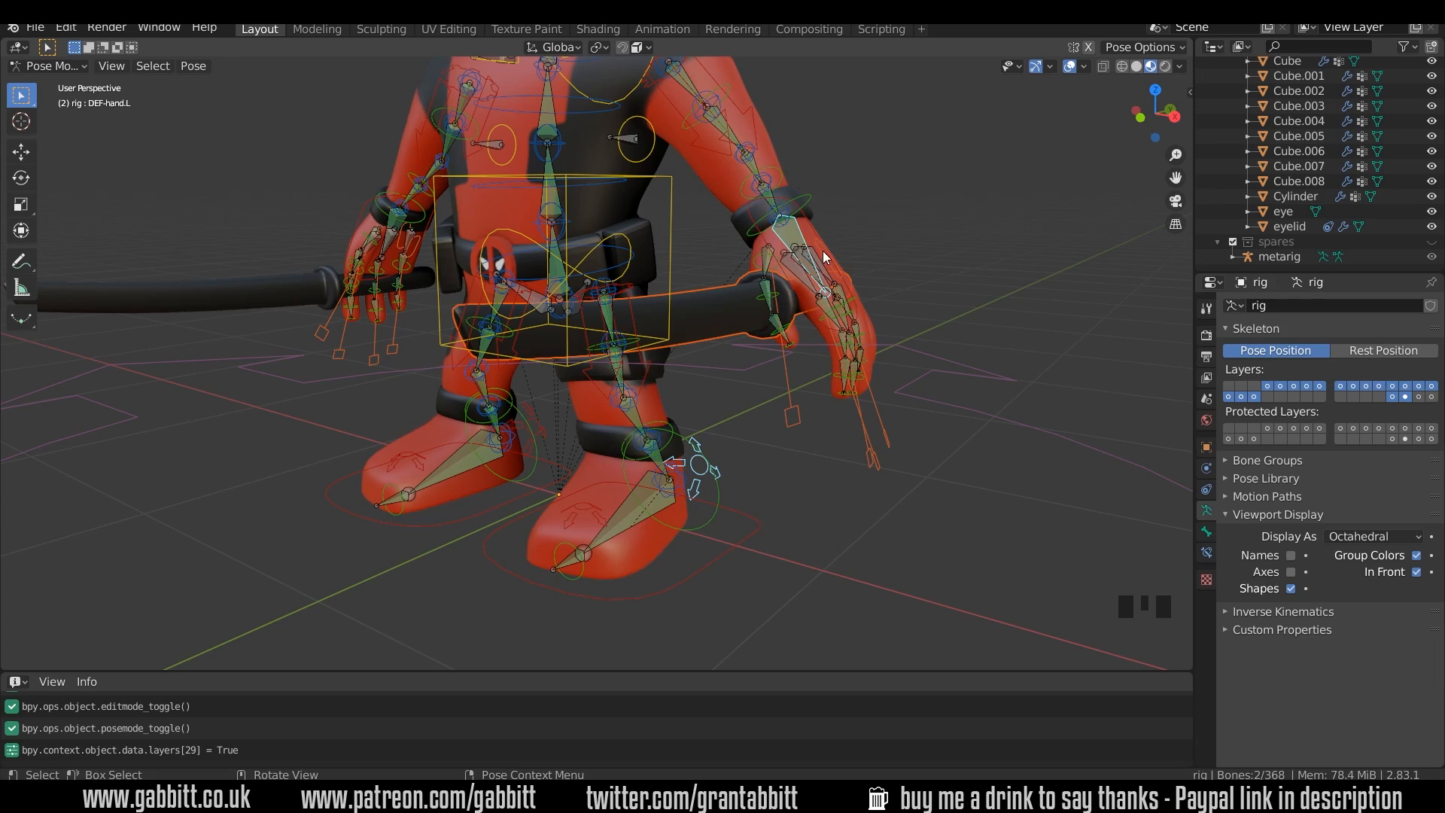
{"action": "middle_click_drag", "start_coordinate": [824, 250], "coordinate": [813, 301]}
{"action": "left_click_drag", "start_coordinate": [682, 415], "coordinate": [752, 526], "text": "ctrl"}
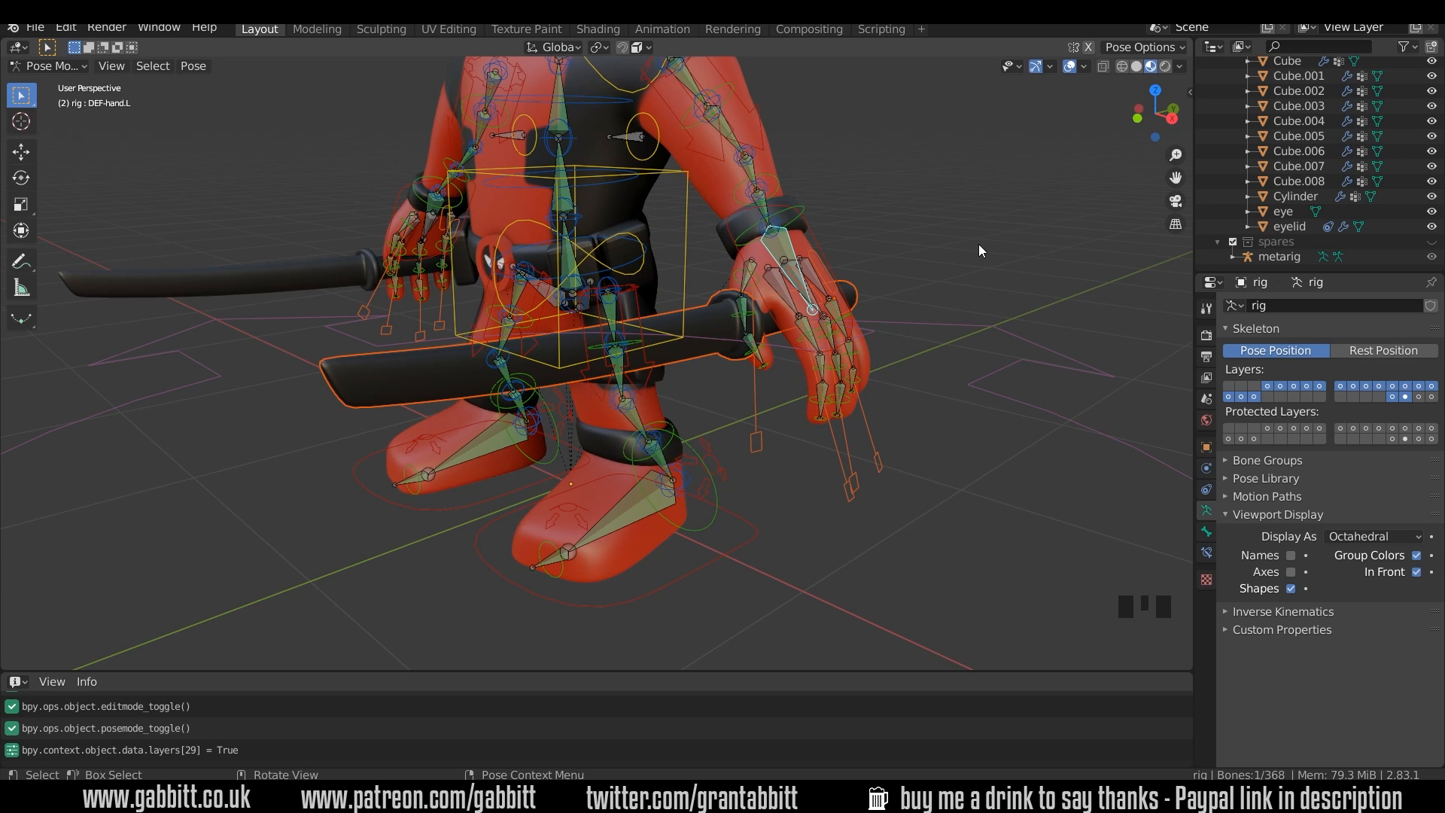
{"action": "key", "text": "ctrl+p"}
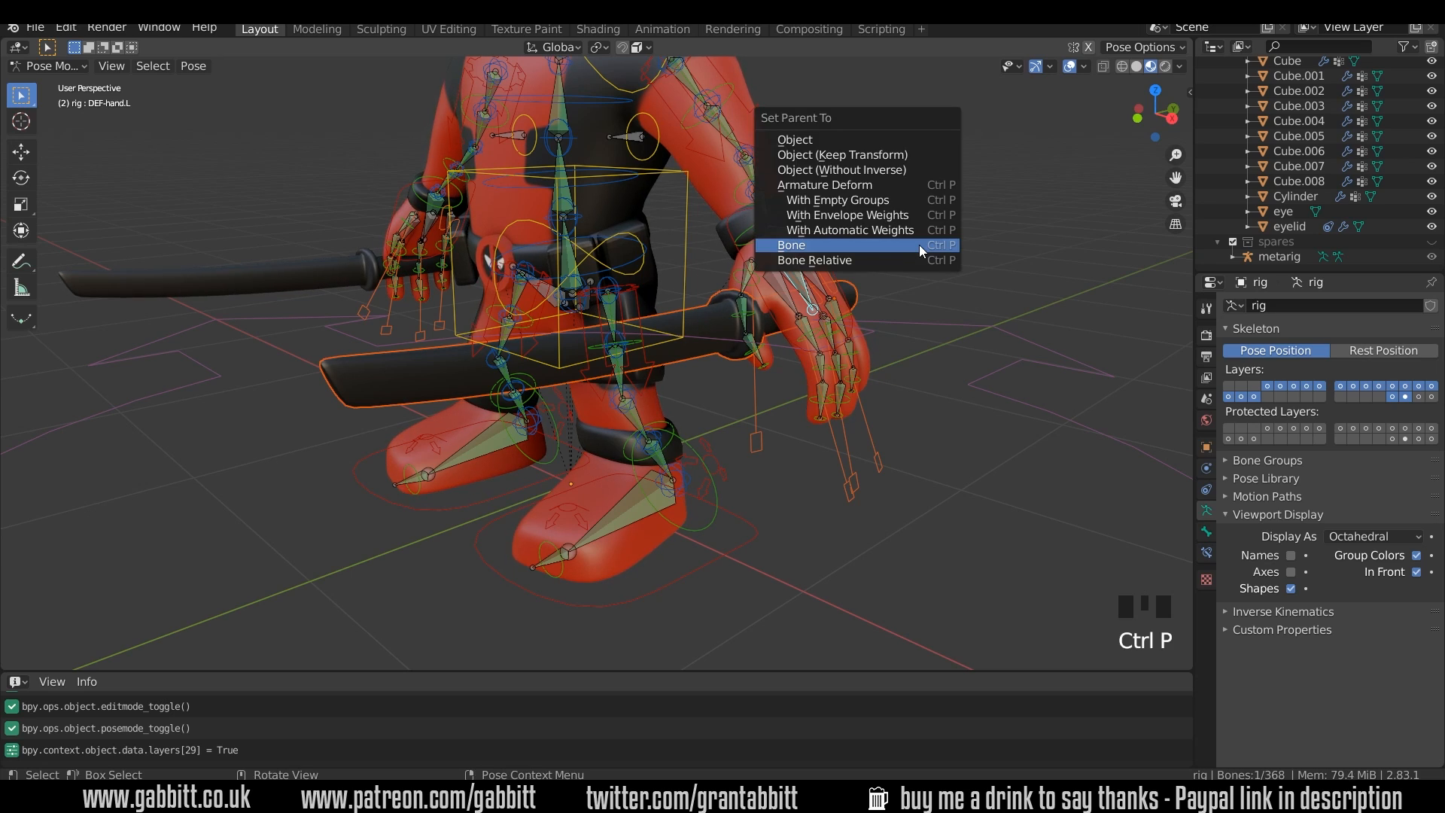
{"action": "left_click", "coordinate": [804, 246]}
- Test the left sword's attachment by rotating and moving the hand_ik.L control, and undo the move
{"action": "left_click", "coordinate": [884, 229]}
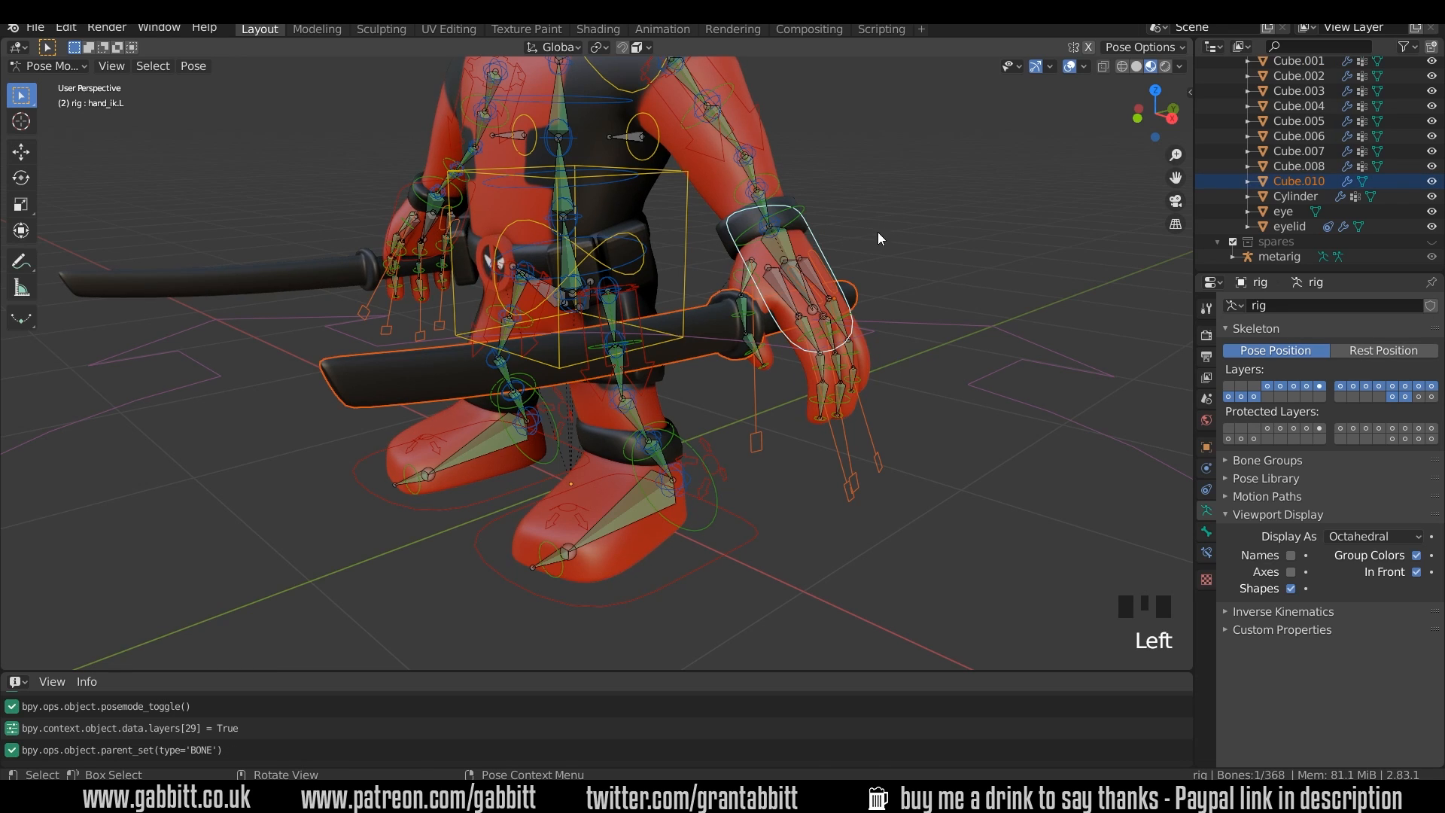
{"action": "key", "text": "r"}
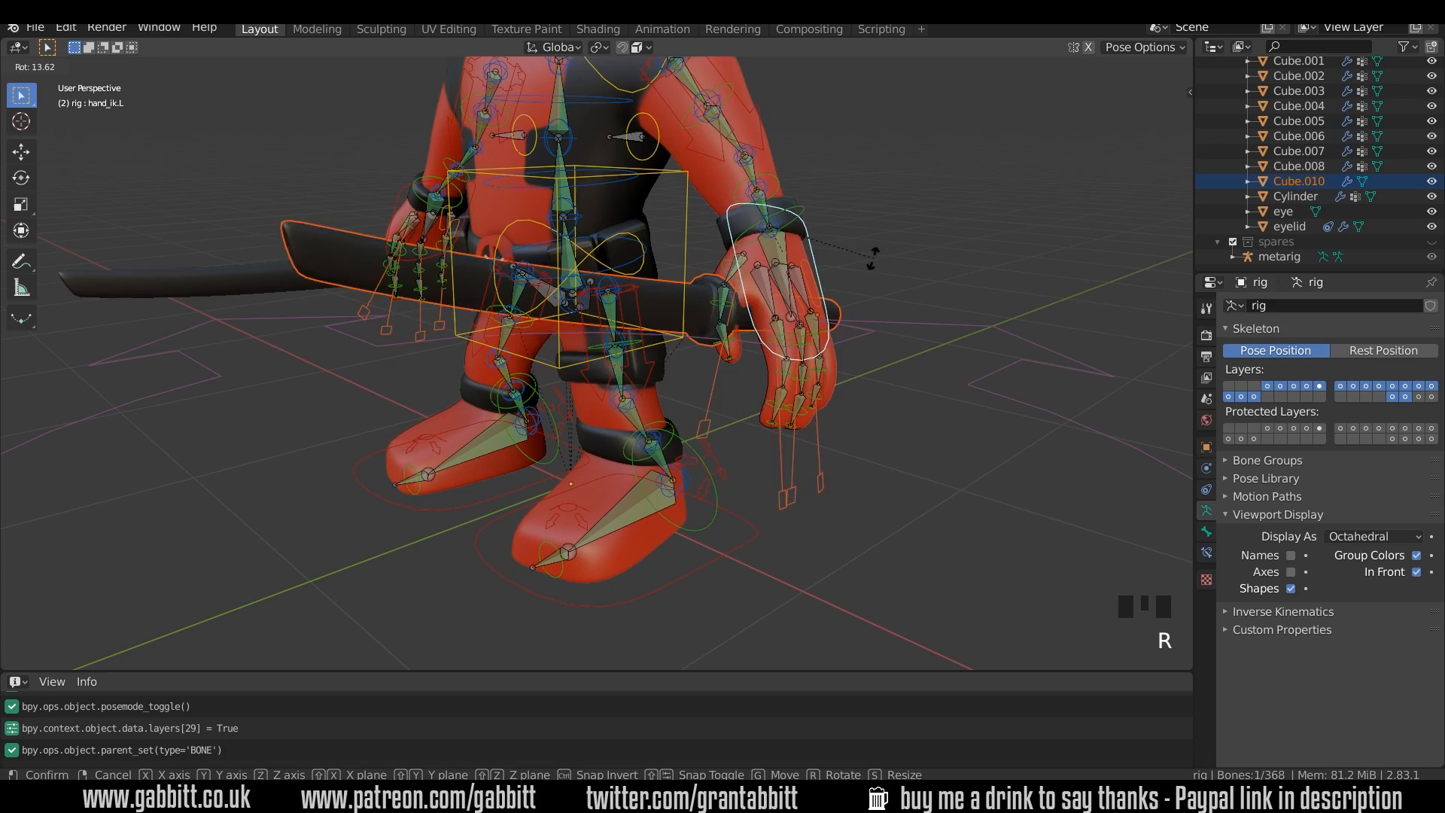
{"action": "right_click", "coordinate": [868, 247]}
{"action": "middle_click_drag", "start_coordinate": [816, 297], "coordinate": [848, 254]}
{"action": "key", "text": "g"}
{"action": "left_click", "coordinate": [823, 270]}
{"action": "key", "text": "r"}
{"action": "right_click", "coordinate": [804, 306]}
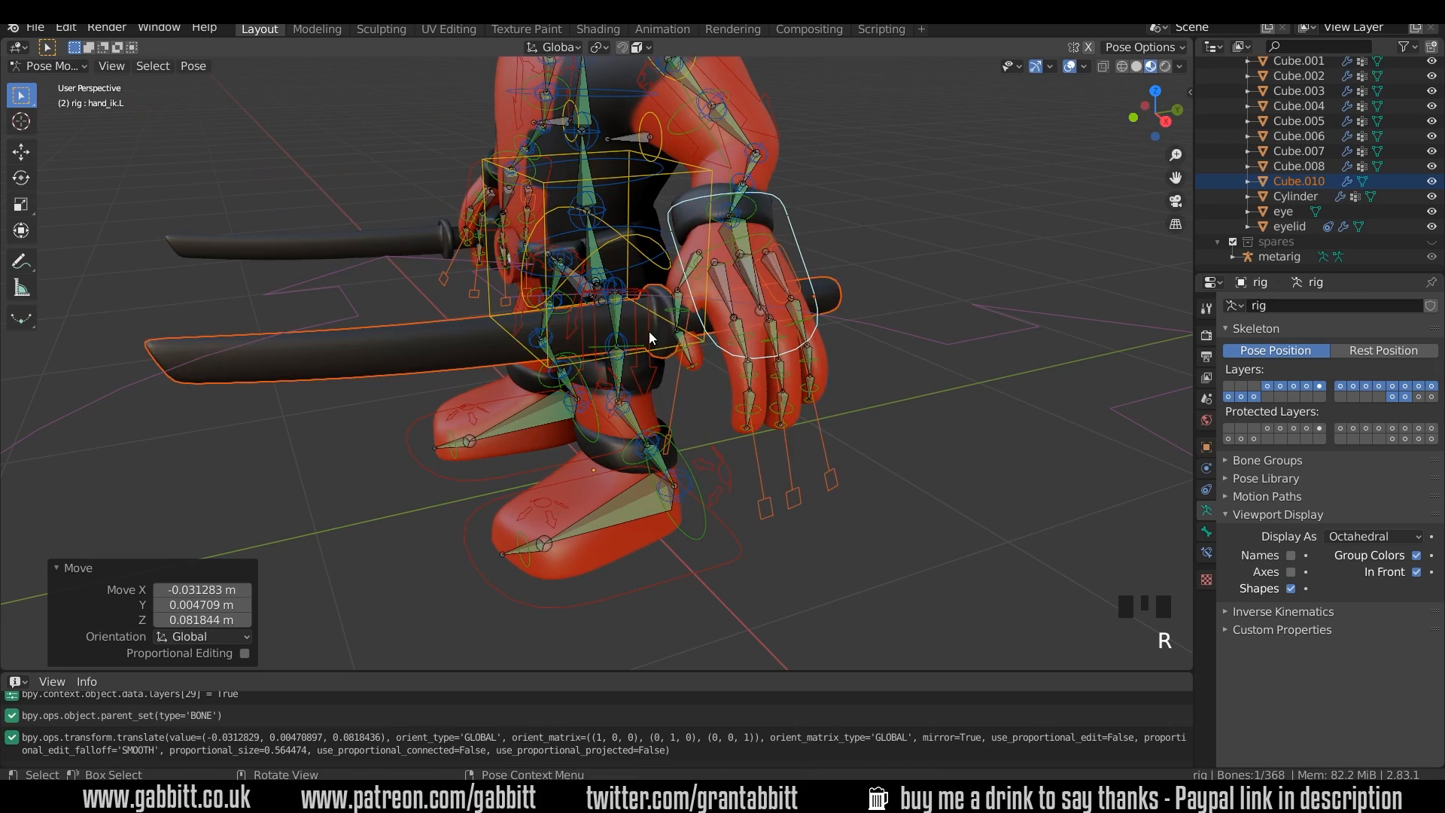
{"action": "middle_click_drag", "start_coordinate": [649, 331], "coordinate": [708, 336]}
{"action": "key", "text": "ctrl+z"}
- Select the right hand's sword and the rig's DEF-hand.R bone, and parent the sword with the Bone option
{"action": "middle_click_drag", "start_coordinate": [521, 332], "coordinate": [816, 362], "text": "shift"}
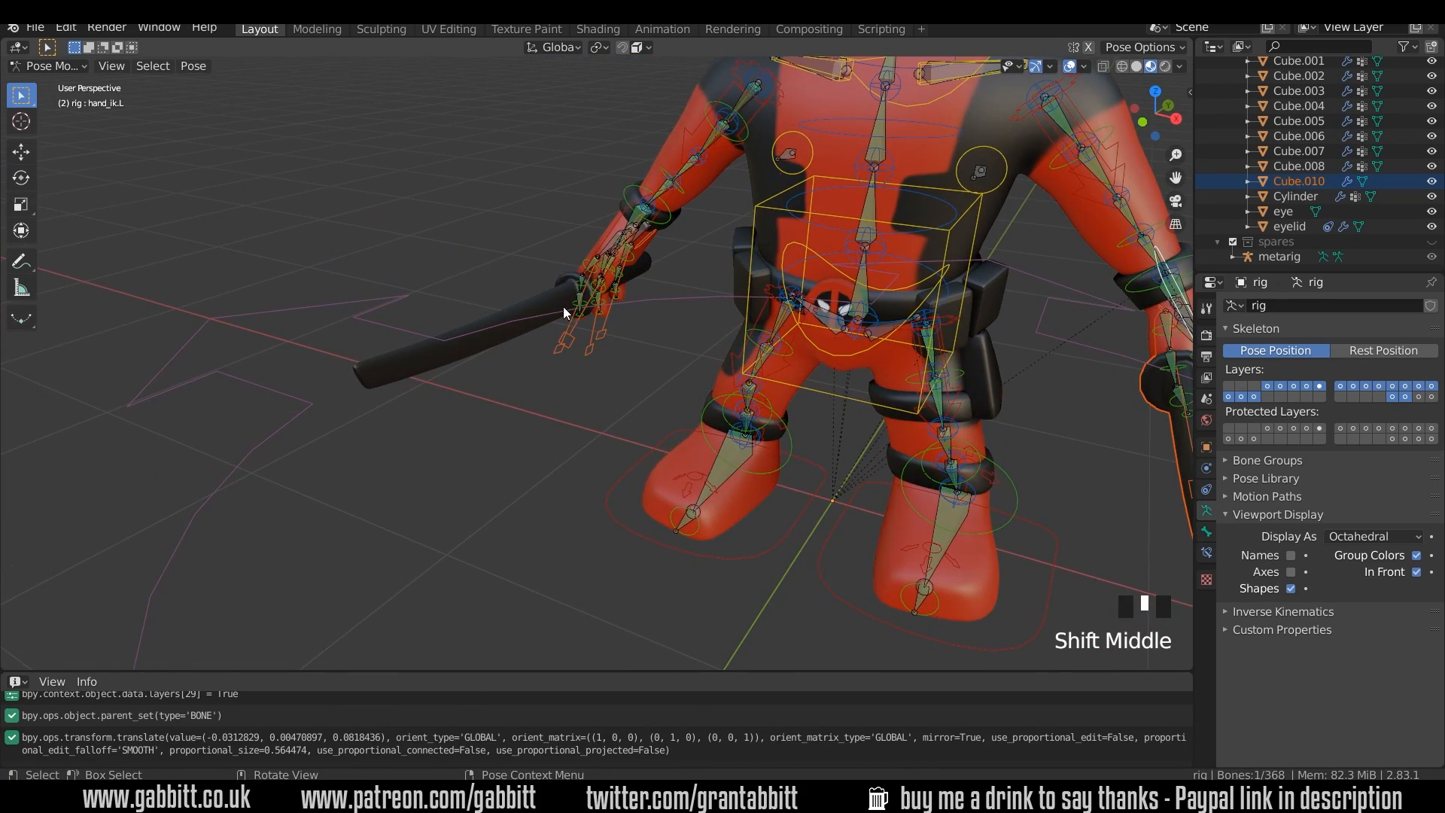
{"action": "left_click", "coordinate": [546, 295]}
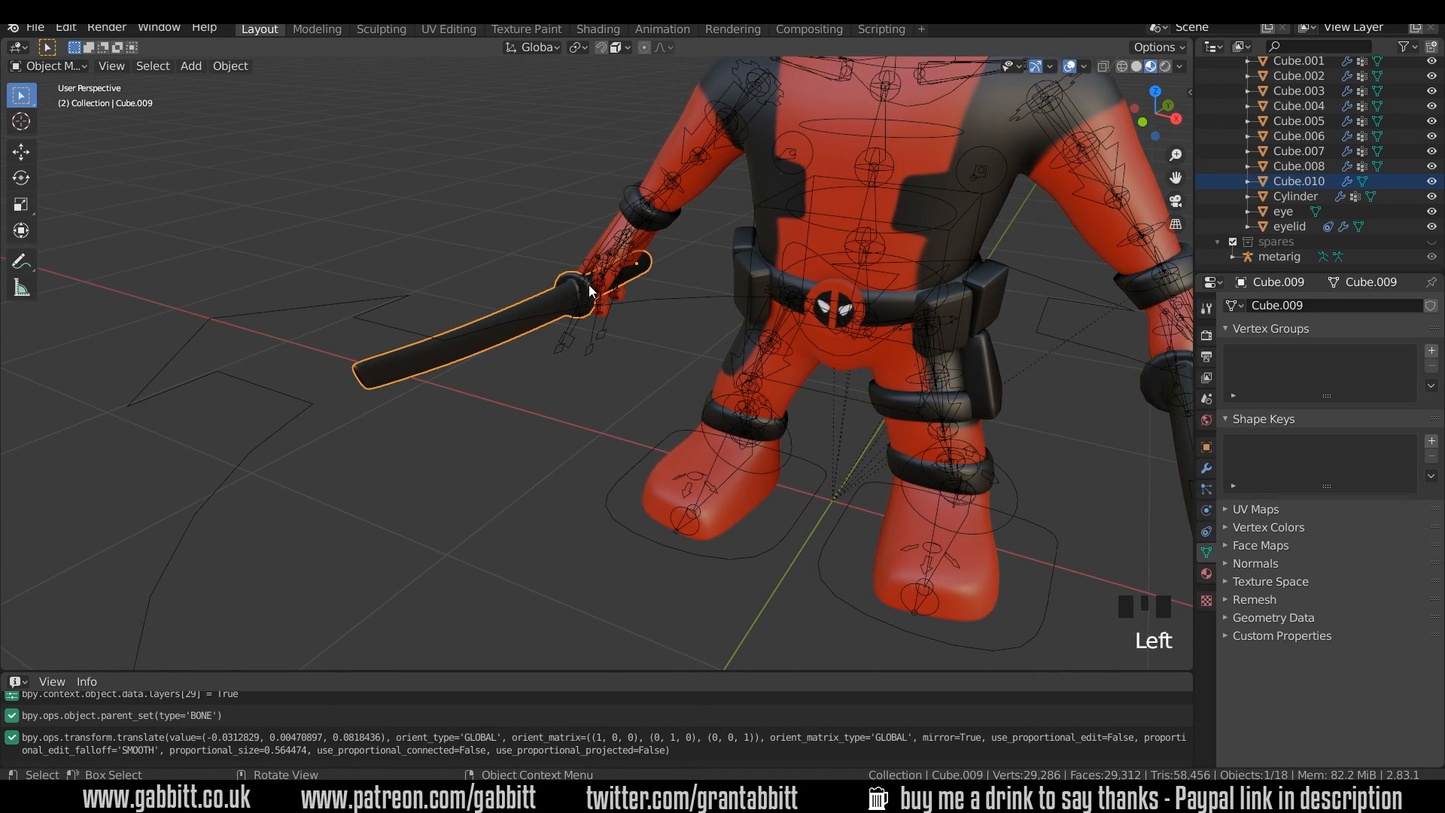
{"action": "middle_click_drag", "start_coordinate": [589, 285], "coordinate": [450, 256]}
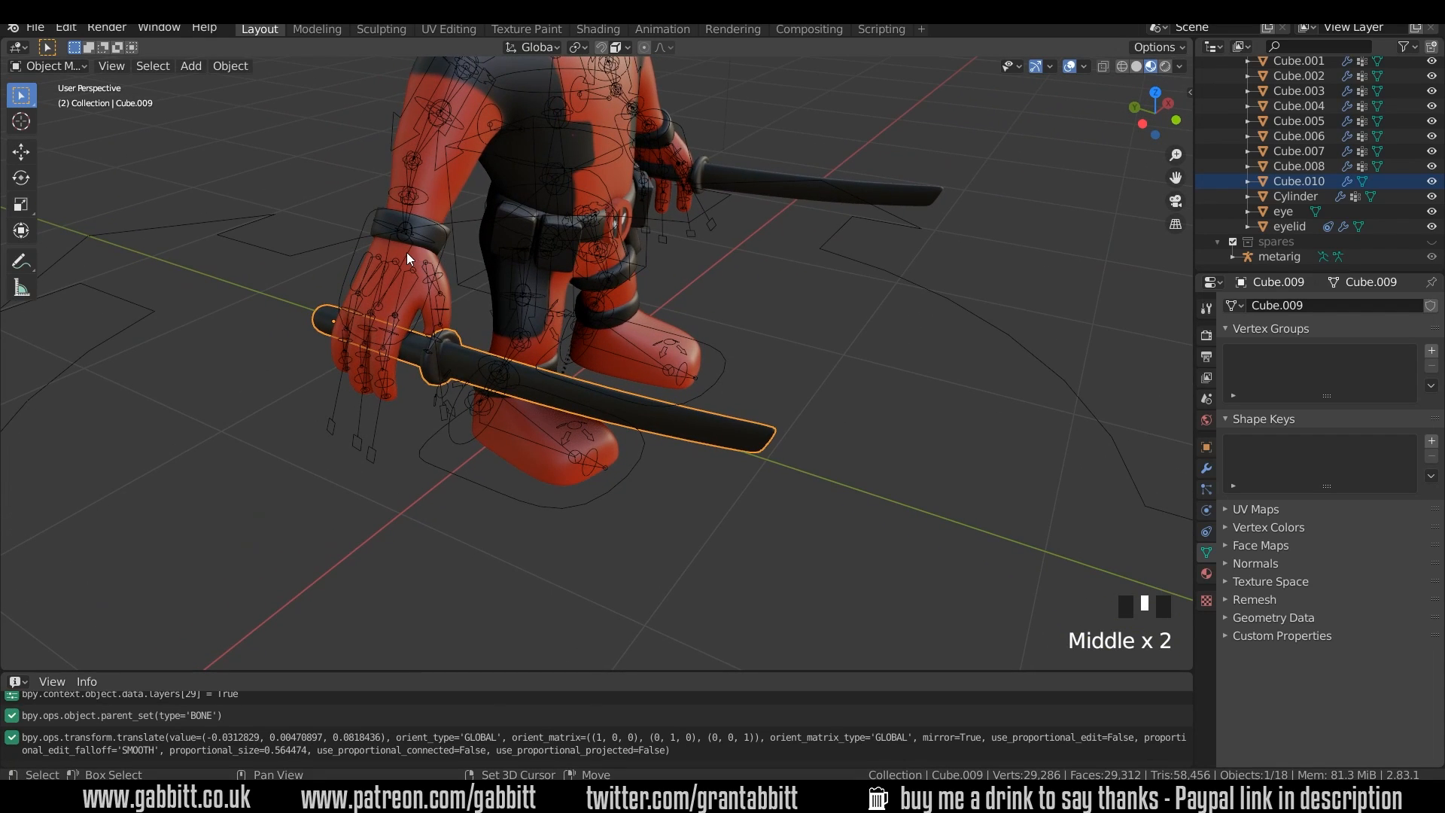
{"action": "left_click", "coordinate": [470, 279], "text": "shift"}
{"action": "left_click", "coordinate": [637, 109], "text": "ctrl"}
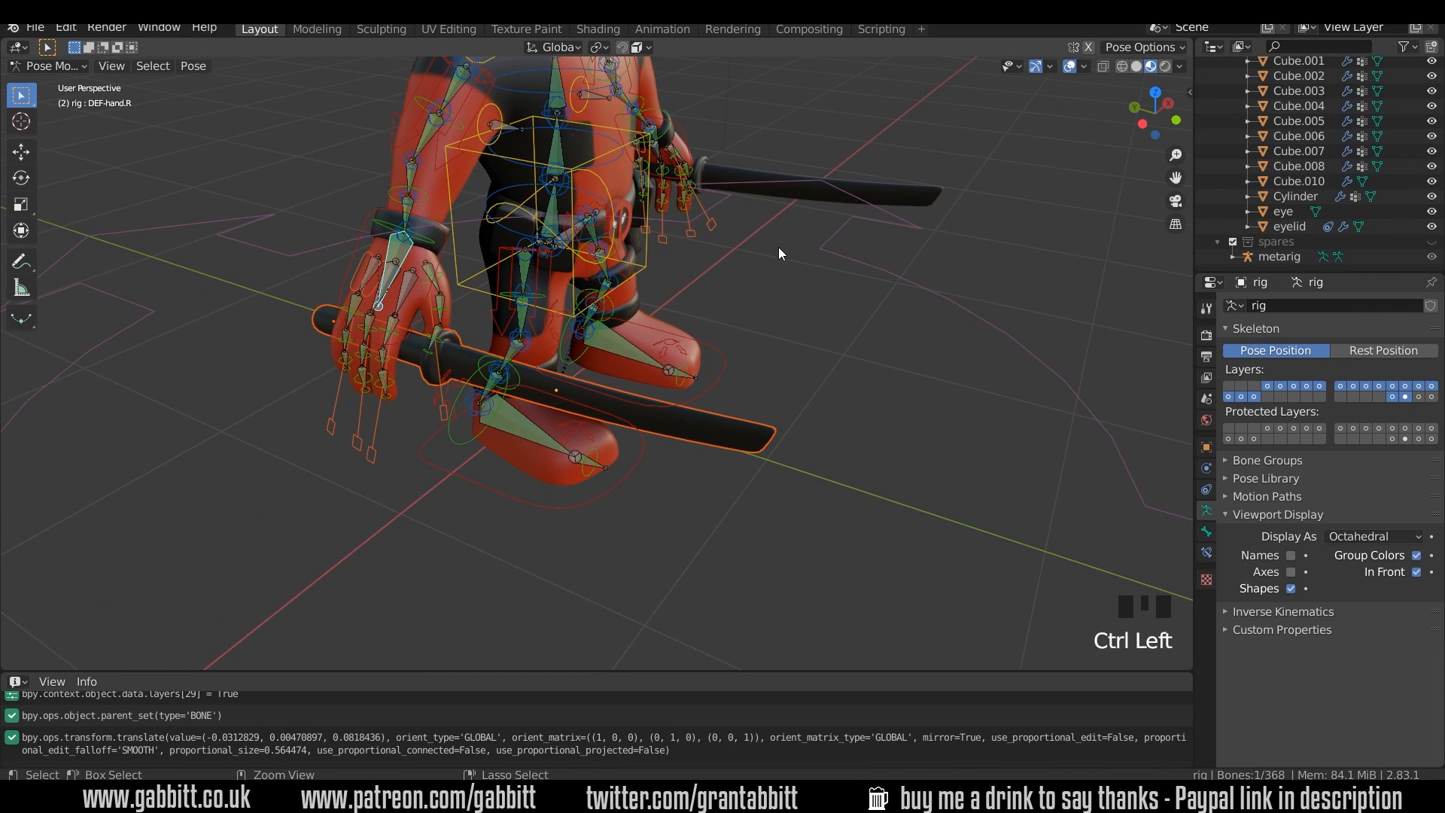
{"action": "key", "text": "ctrl+p"}
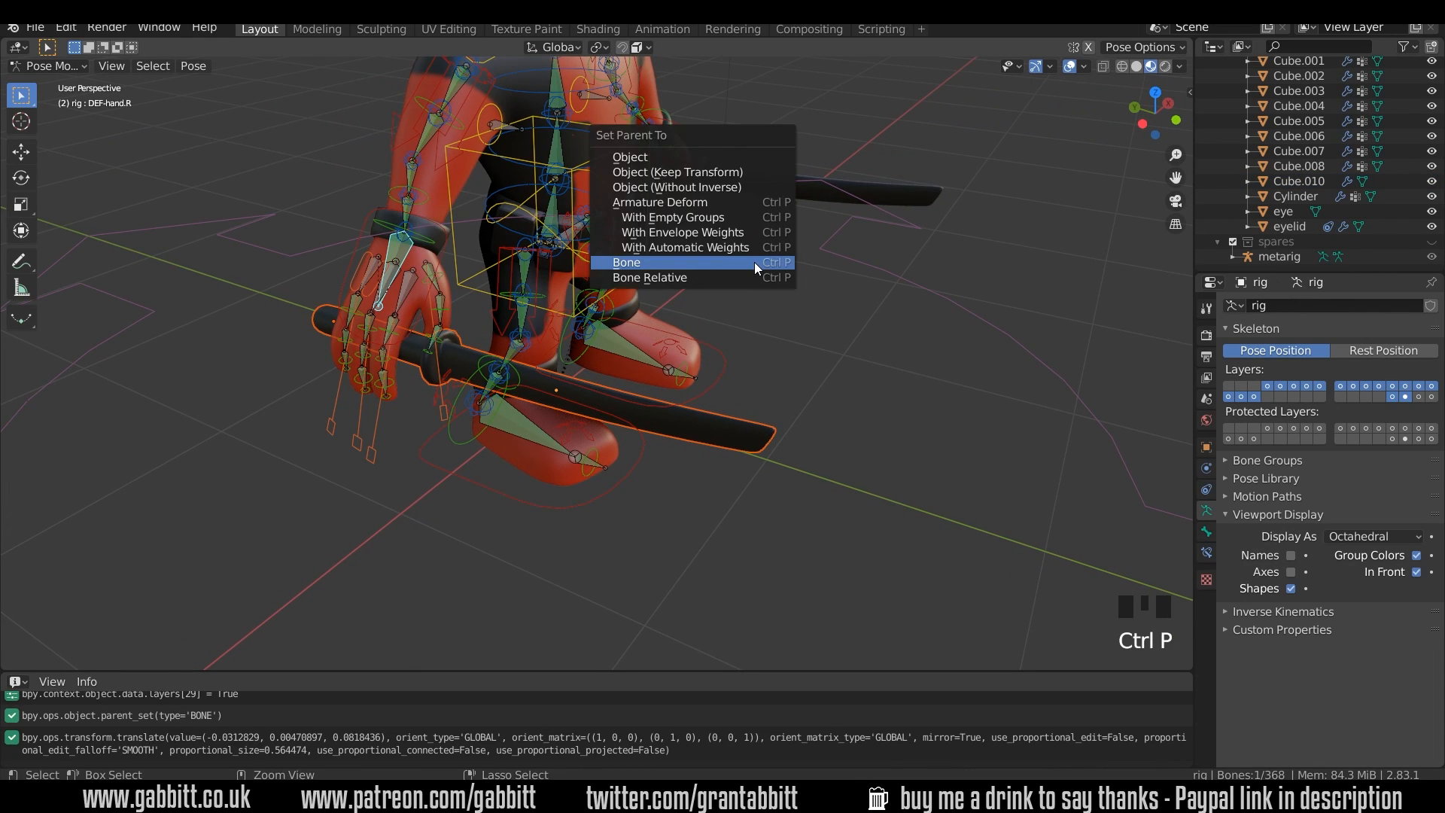
{"action": "left_click", "coordinate": [655, 260]}
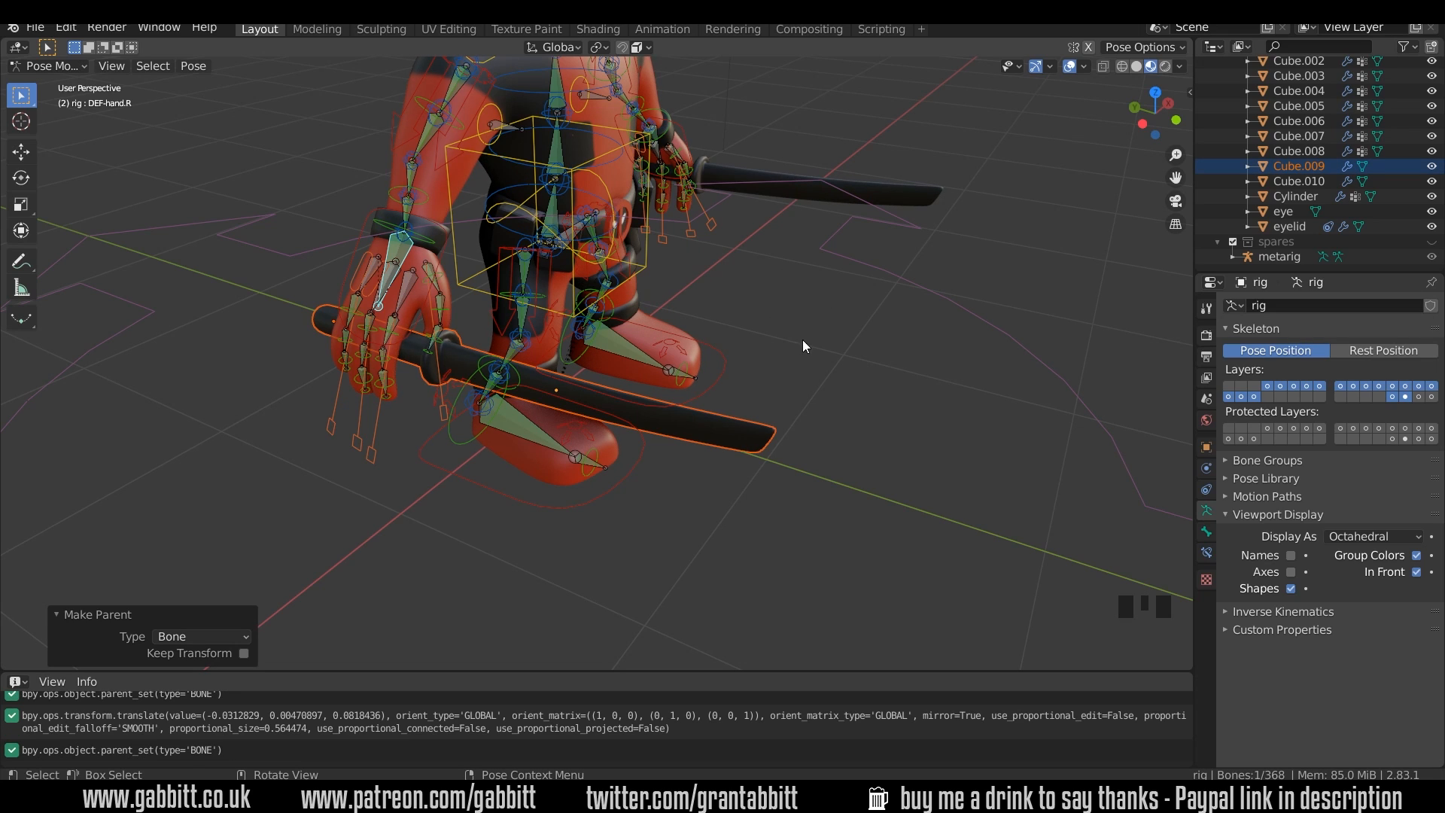
- Test the right sword's attachment by rotating the hand_ik.R control, cancel the rotation, and inspect the whole character
{"action": "left_click", "coordinate": [429, 306]}
{"action": "key", "text": "r"}
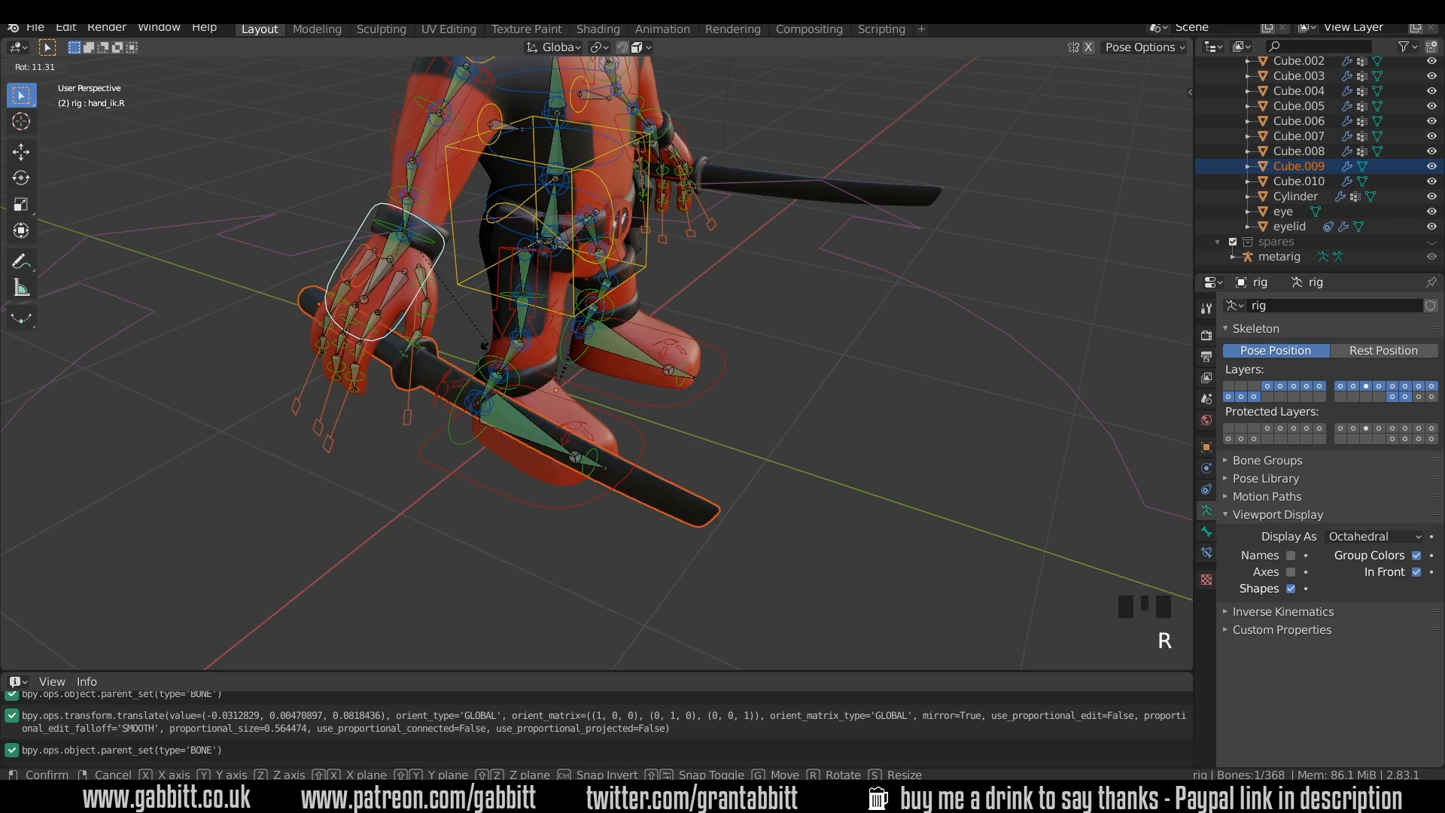
{"action": "right_click", "coordinate": [487, 333]}
{"action": "middle_click_drag", "start_coordinate": [726, 354], "coordinate": [621, 345]}
{"action": "scroll", "coordinate": [738, 339], "scroll_direction": "down", "scroll_amount": 3}
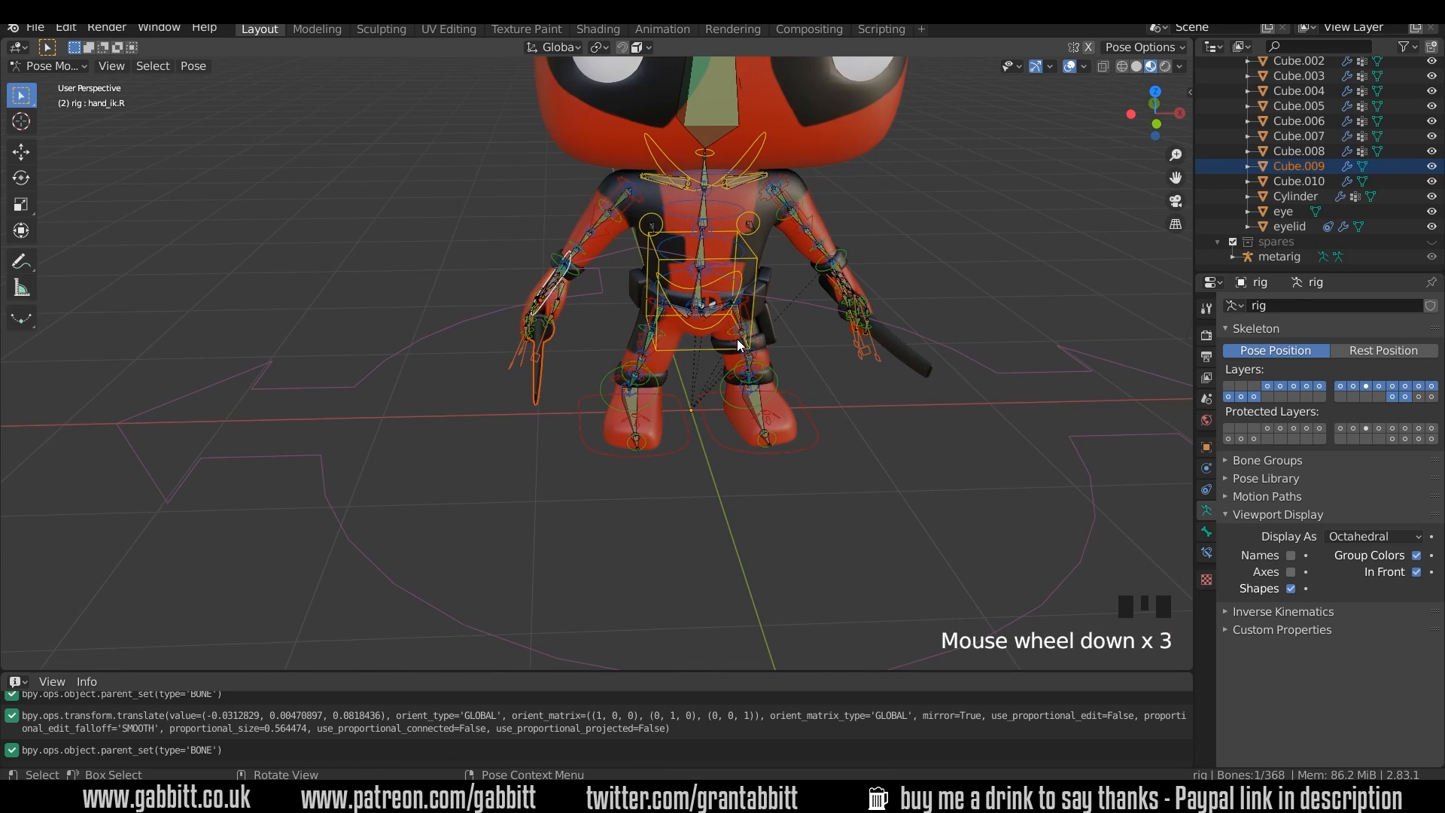
{"action": "middle_click_drag", "start_coordinate": [738, 339], "coordinate": [774, 418]}
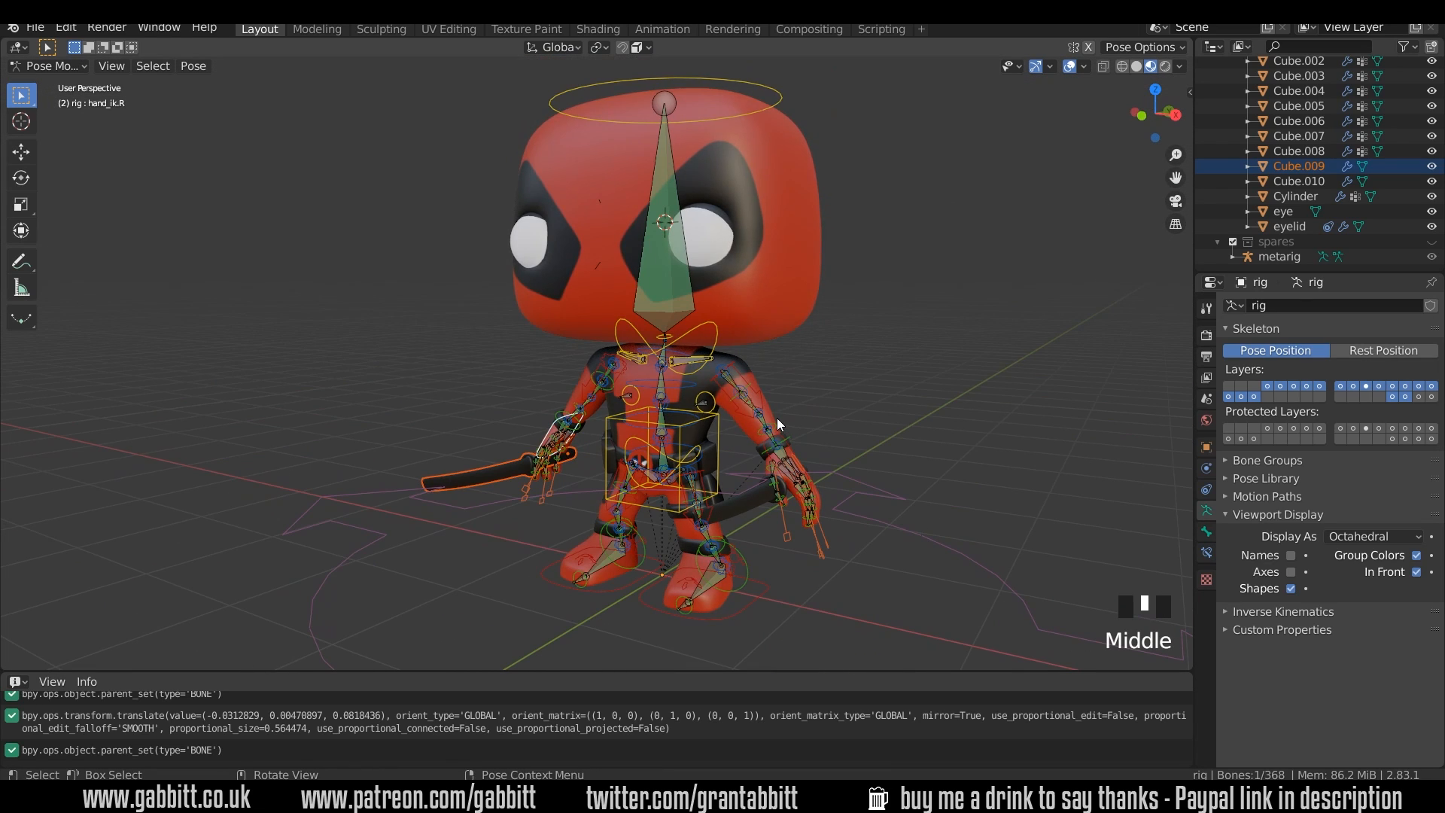